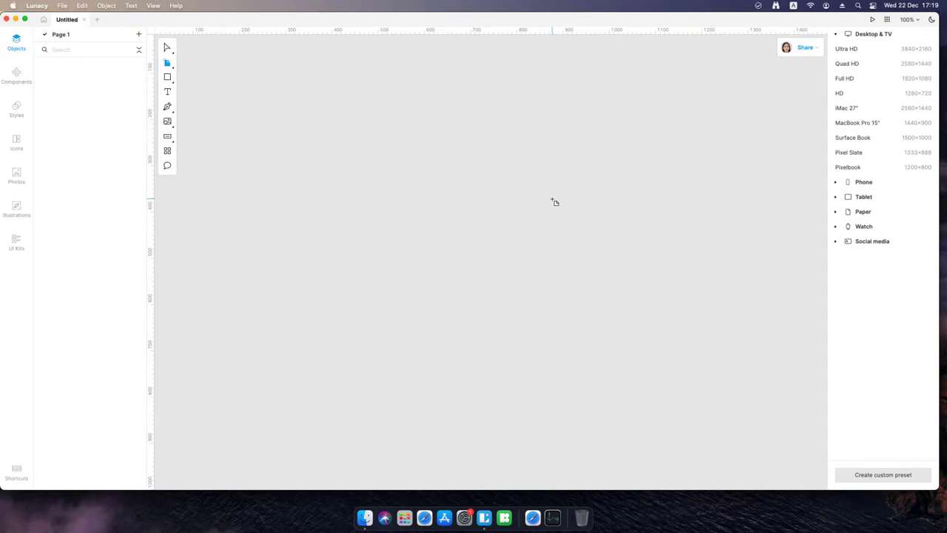
# Create a 1080×1920 artboard from the Instagram Story preset for social media
pyautogui.click(836, 241)
pyautogui.click(852, 198)
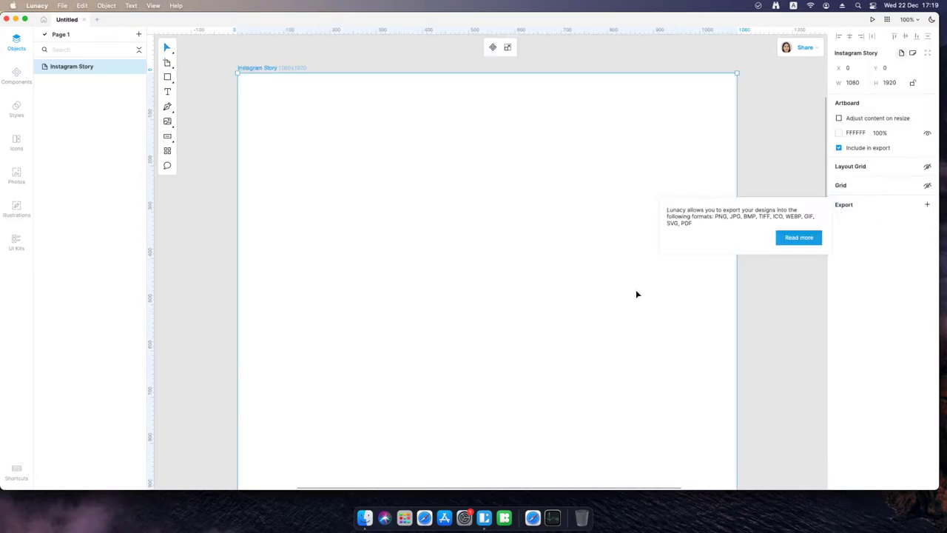
pyautogui.scroll(-5, 607, 293)
pyautogui.moveTo(591, 304); pyautogui.dragTo(557, 211)
# Set the artboard's background to dark blue 2C3851
pyautogui.click(838, 135)
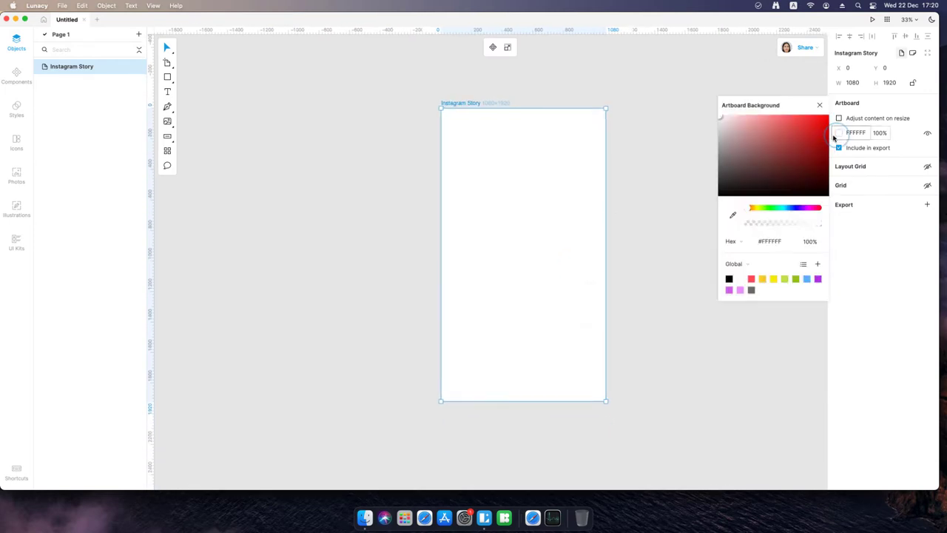
pyautogui.click(789, 208)
pyautogui.click(770, 166)
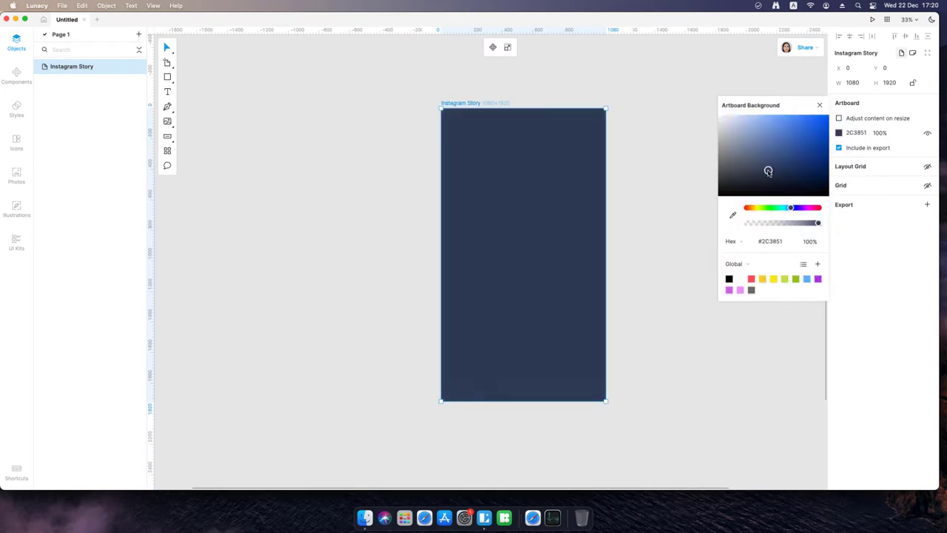
pyautogui.click(820, 107)
# Add the text "Christmas market" to the artboard and colour it white, FFFFFF
pyautogui.click(167, 91)
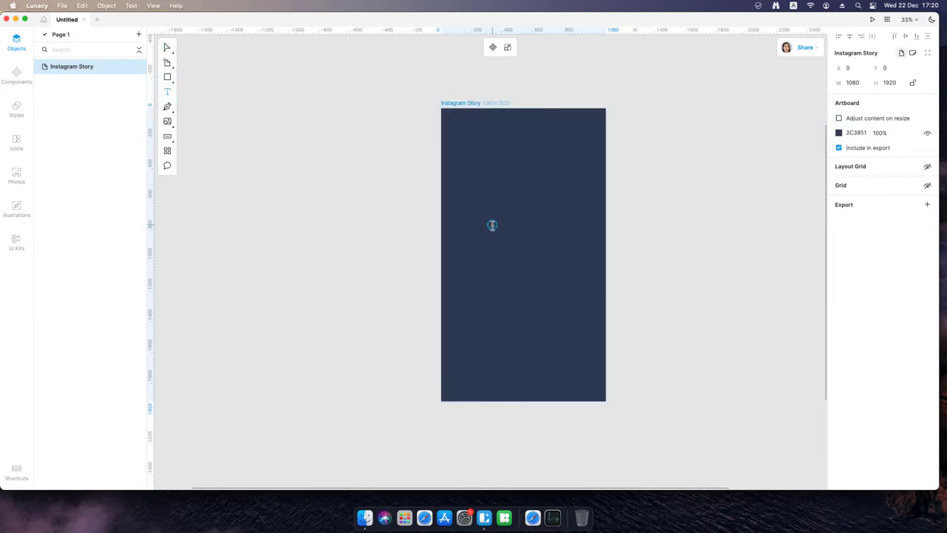
pyautogui.click(492, 225)
pyautogui.write('Chr')
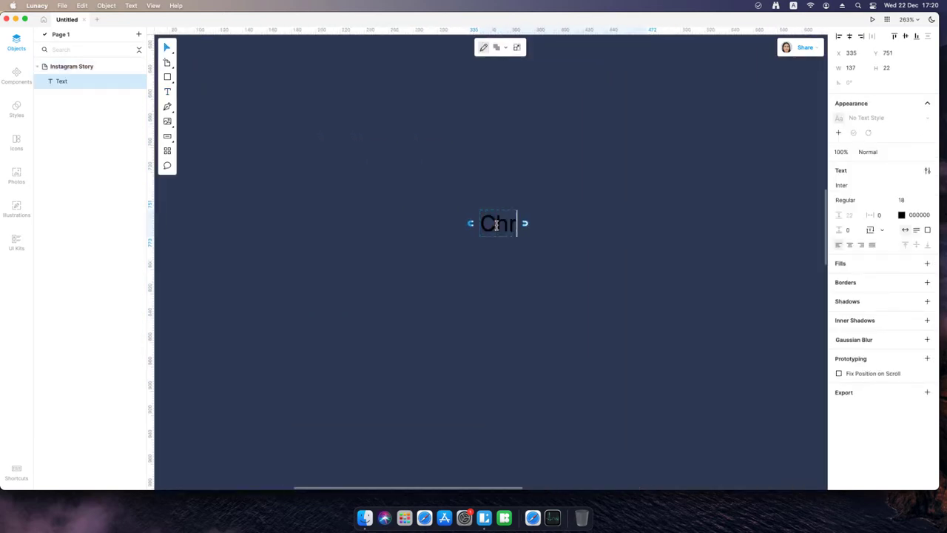
pyautogui.write('istmas market')
pyautogui.click(901, 216)
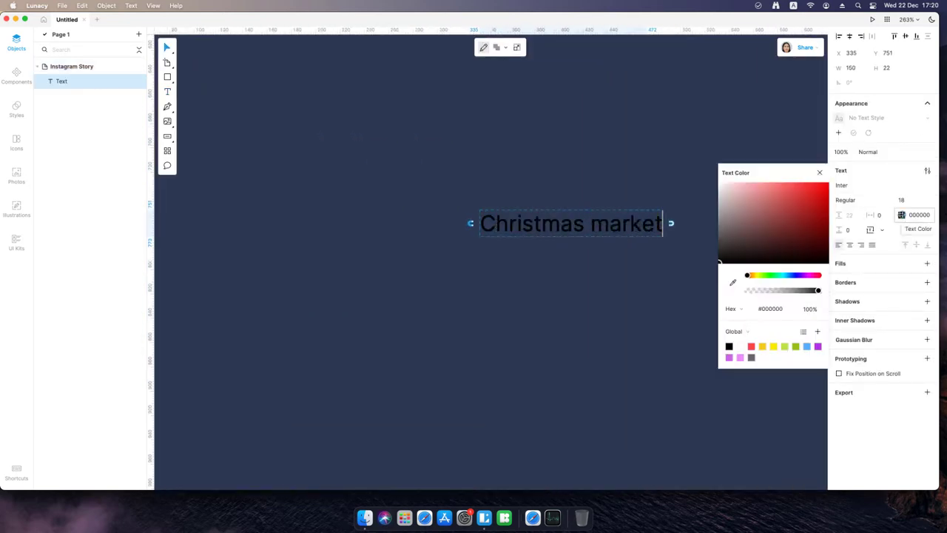
pyautogui.click(720, 185)
pyautogui.click(819, 174)
# Set the heading's font to Nunito Black at size 150
pyautogui.scroll(-8, 658, 222)
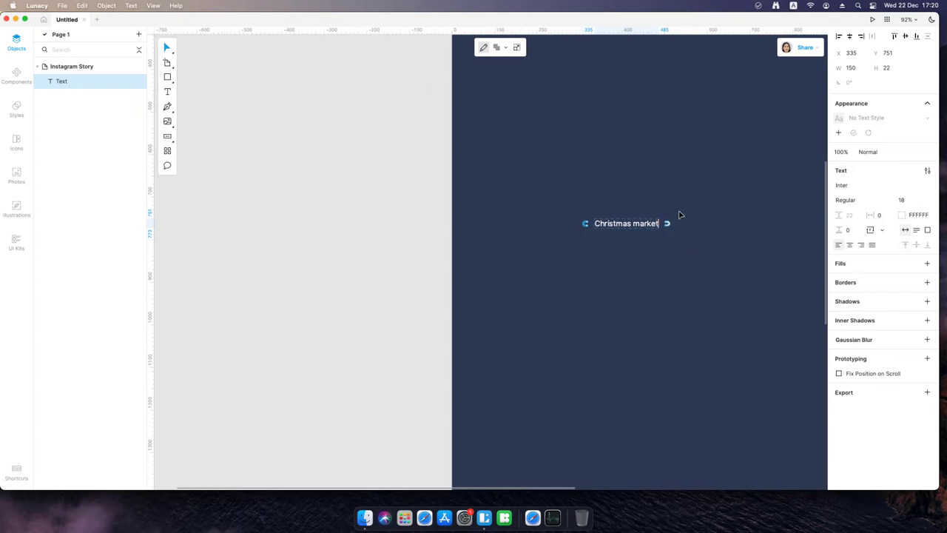
pyautogui.click(714, 211)
pyautogui.moveTo(714, 212); pyautogui.dragTo(615, 307)
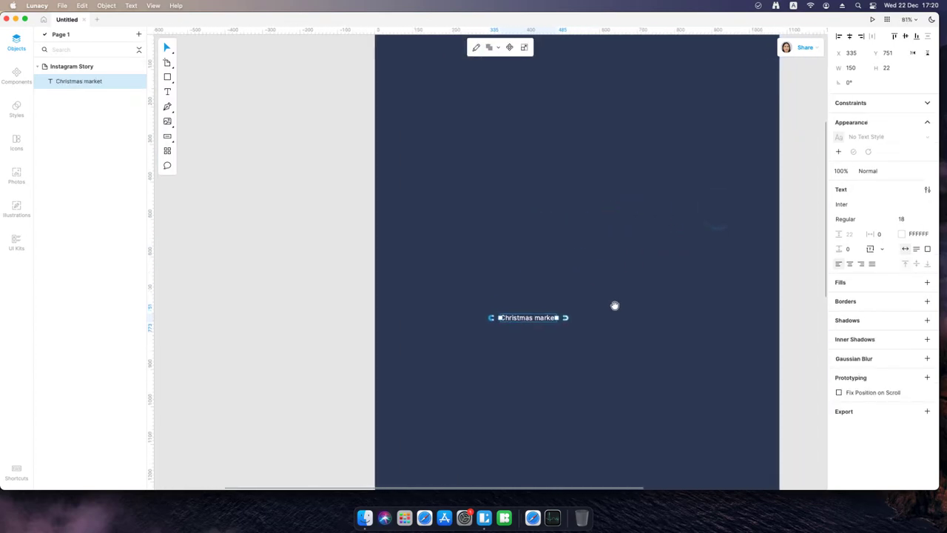
pyautogui.click(888, 218)
pyautogui.click(870, 297)
pyautogui.write('150')
pyautogui.press('Return')
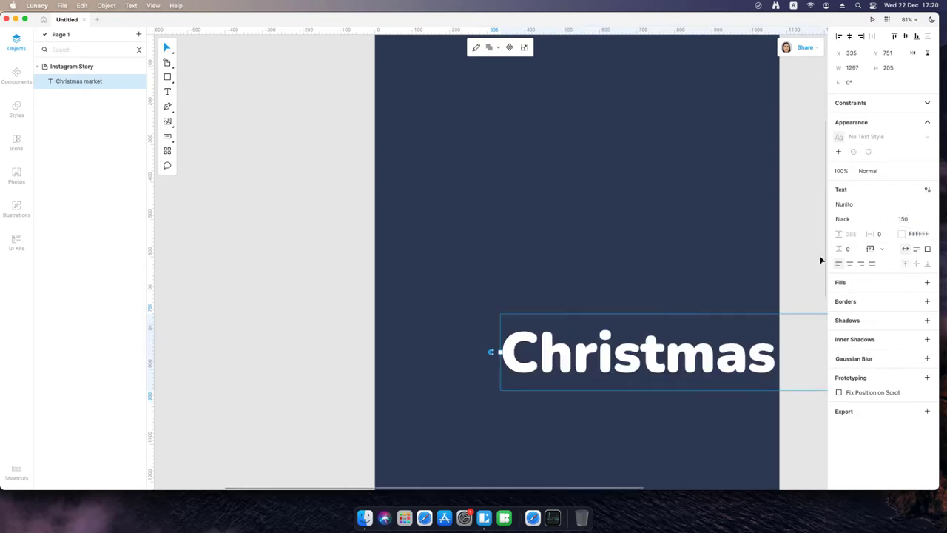
# Lay out the heading as two centred lines in a text box about 865 wide with a line spacing of 150
pyautogui.moveTo(755, 327); pyautogui.dragTo(637, 257)
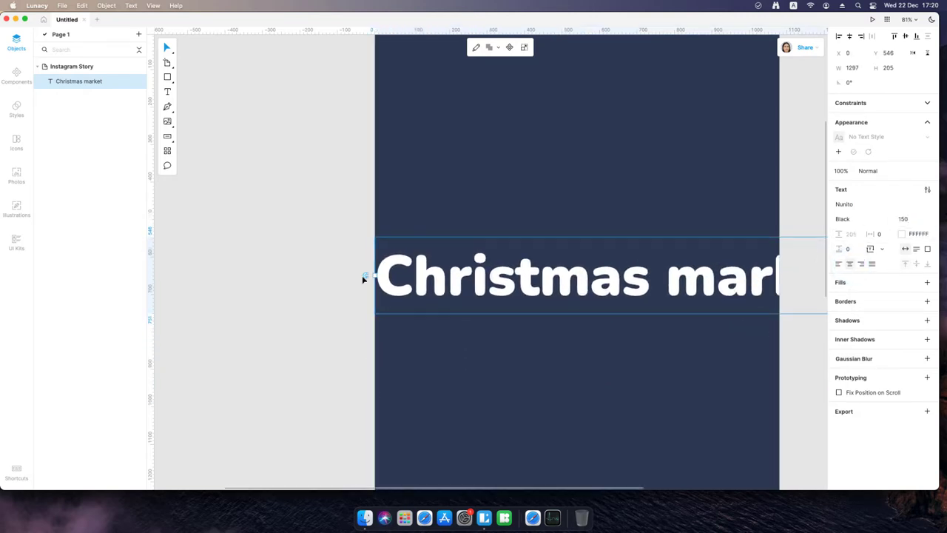
pyautogui.moveTo(375, 276); pyautogui.dragTo(538, 276)
pyautogui.moveTo(640, 281); pyautogui.dragTo(507, 256)
pyautogui.moveTo(859, 233); pyautogui.dragTo(859, 288)
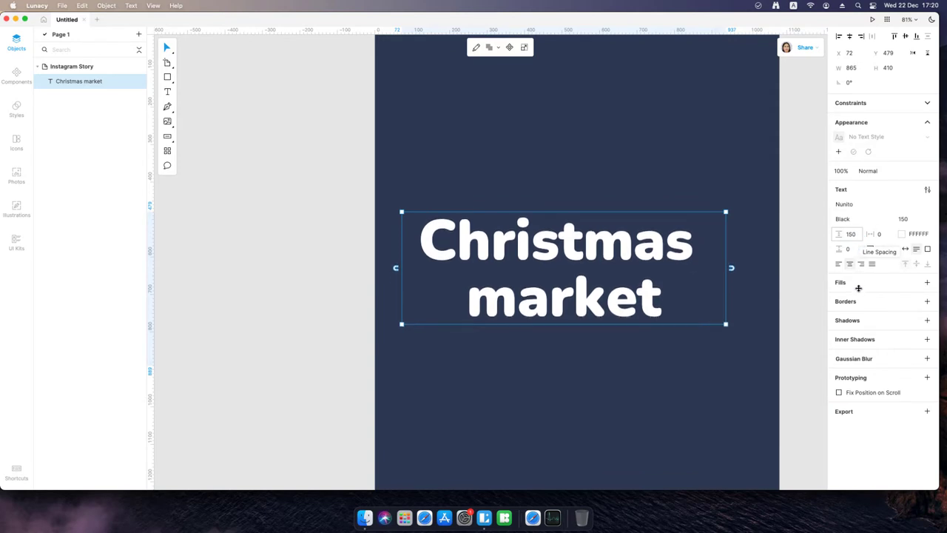
# Capitalise each word of the heading and save its formatting as the text style "Nunito Black"
pyautogui.click(927, 190)
pyautogui.click(722, 221)
pyautogui.click(814, 192)
pyautogui.click(839, 152)
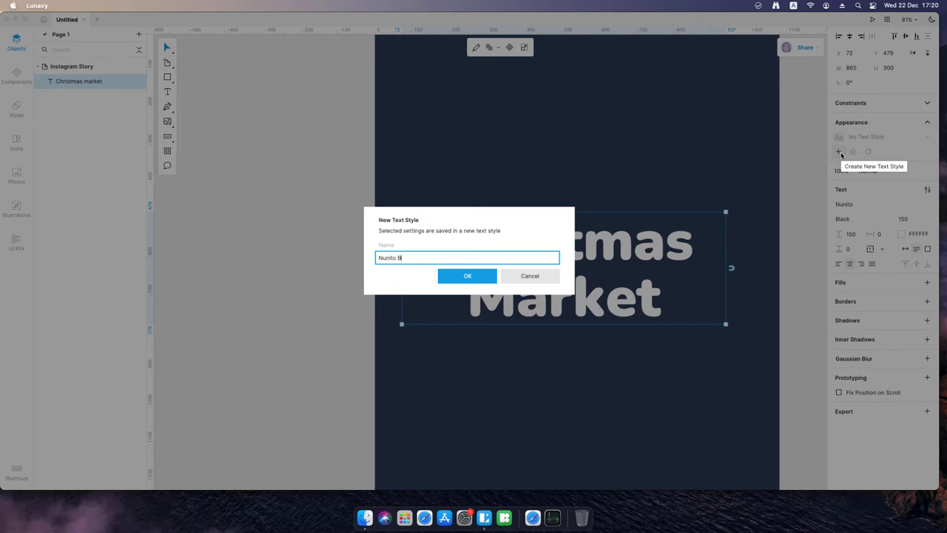
pyautogui.click(478, 275)
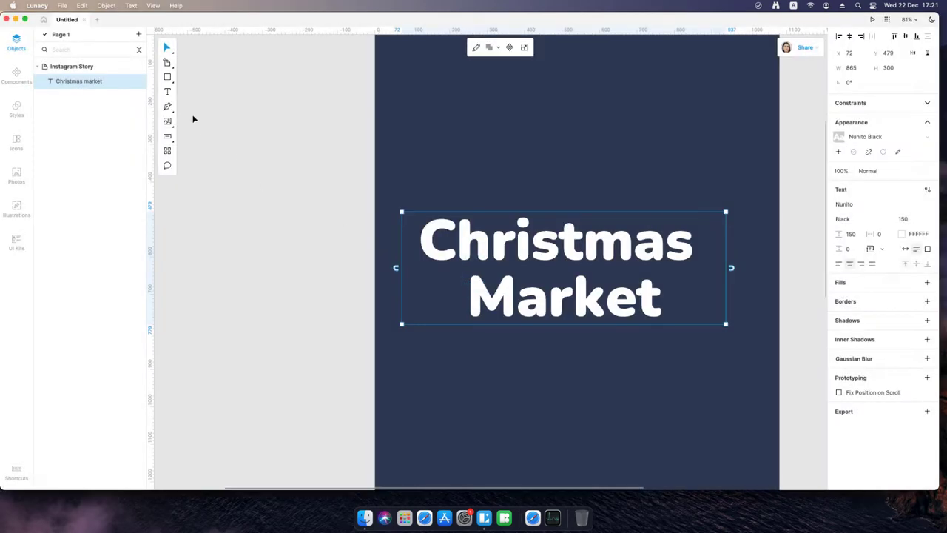
# Add "December 04-24" below the heading in Nunito Light, size 85, and save its formatting as the text style "Nunito Light"
pyautogui.click(400, 375)
pyautogui.moveTo(913, 202); pyautogui.dragTo(896, 203)
pyautogui.click(890, 201)
pyautogui.click(874, 225)
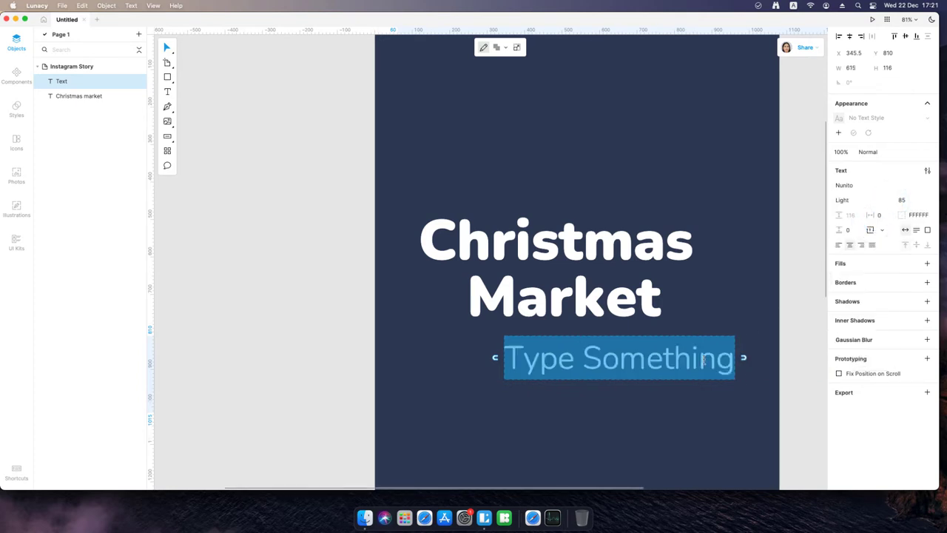
pyautogui.write('December 04-24')
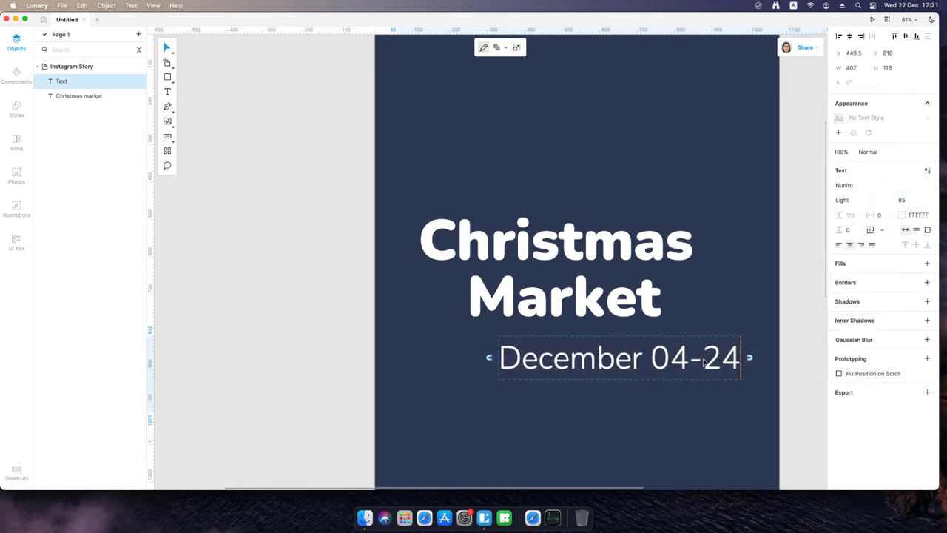
pyautogui.press('Escape')
pyautogui.click(839, 151)
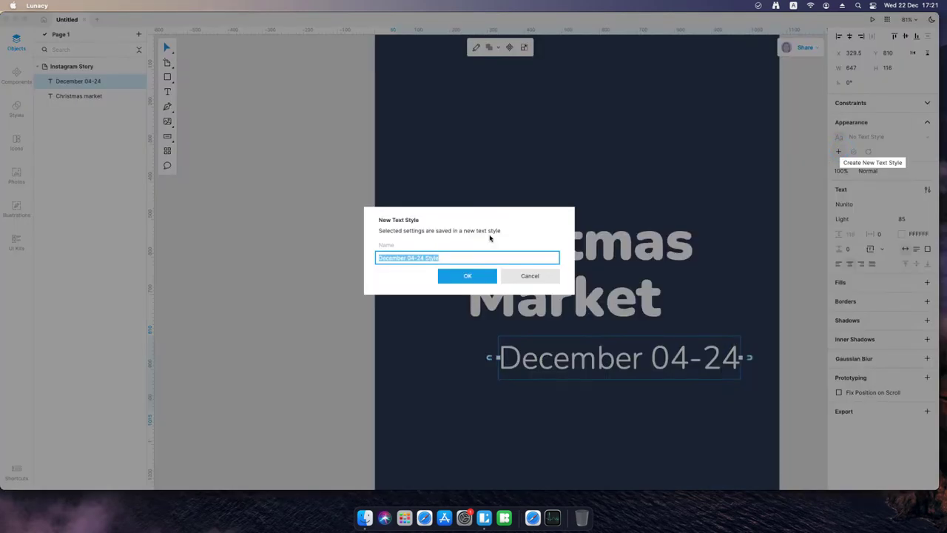
pyautogui.click(467, 275)
# Duplicate the date line below itself and change the copy's text to "Winter Square"
pyautogui.moveTo(602, 363); pyautogui.dragTo(548, 442)
pyautogui.doubleClick(548, 442)
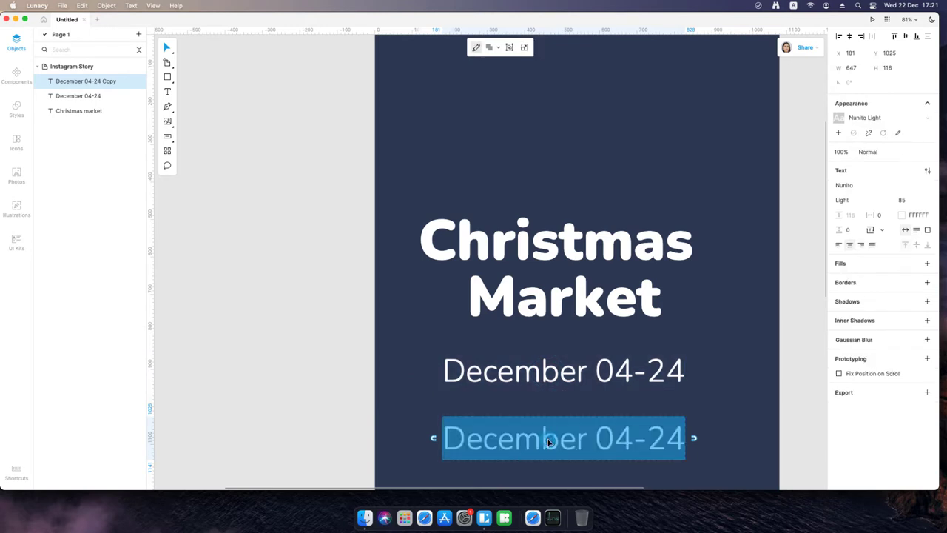
pyautogui.write('Winter Square')
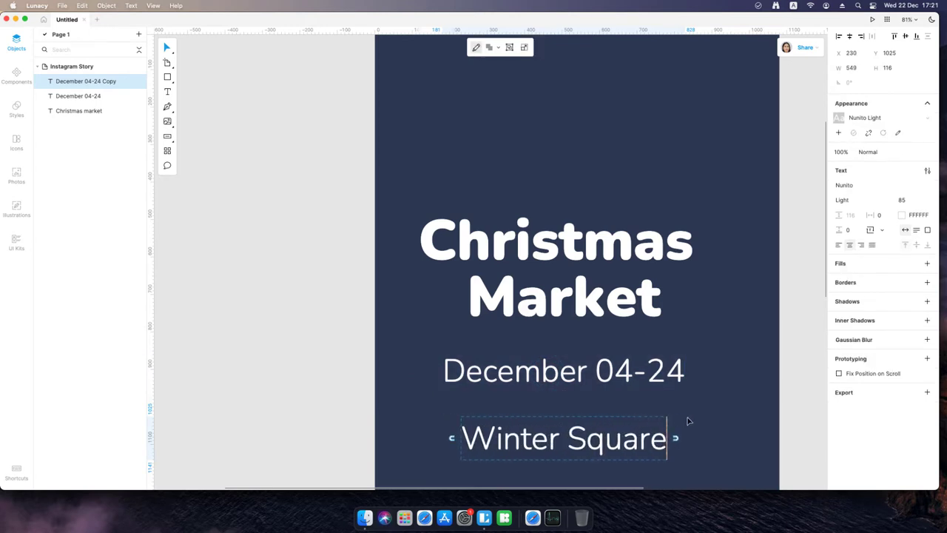
pyautogui.click(689, 421)
# Centre the heading, date and place lines on each other and set their vertical spacing to 40
pyautogui.scroll(-3, 636, 403)
pyautogui.moveTo(523, 180); pyautogui.dragTo(616, 382)
pyautogui.click(854, 37)
pyautogui.write('40')
pyautogui.press('Return')
# Group the three text lines and centre the group horizontally and vertically on the artboard
pyautogui.rightClick(612, 237)
pyautogui.click(635, 294)
pyautogui.click(848, 40)
pyautogui.click(906, 37)
# Open the Woolly collection in the illustration library
pyautogui.moveTo(715, 209); pyautogui.dragTo(645, 161)
pyautogui.scroll(-2, 562, 218)
pyautogui.scroll(-2, 560, 217)
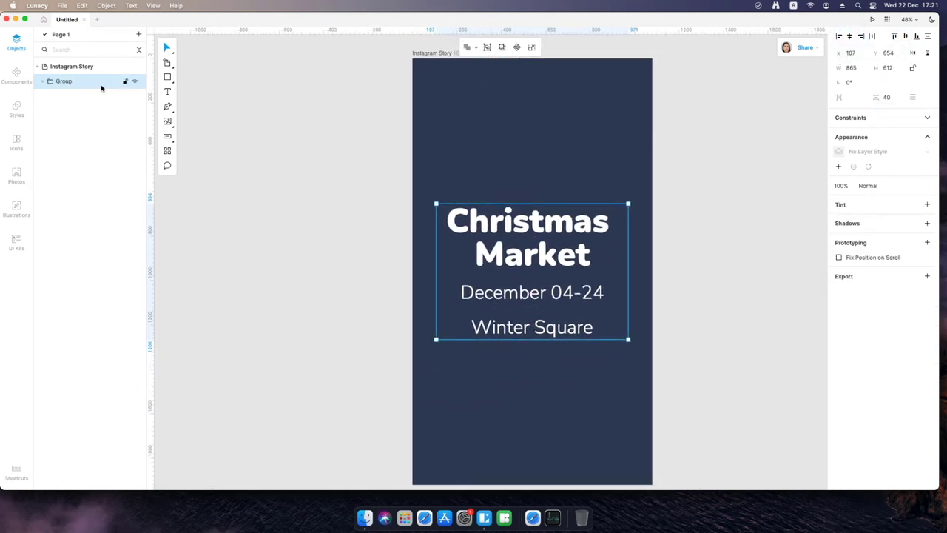
pyautogui.click(16, 207)
pyautogui.scroll(-10, 93, 220)
pyautogui.scroll(-15, 93, 220)
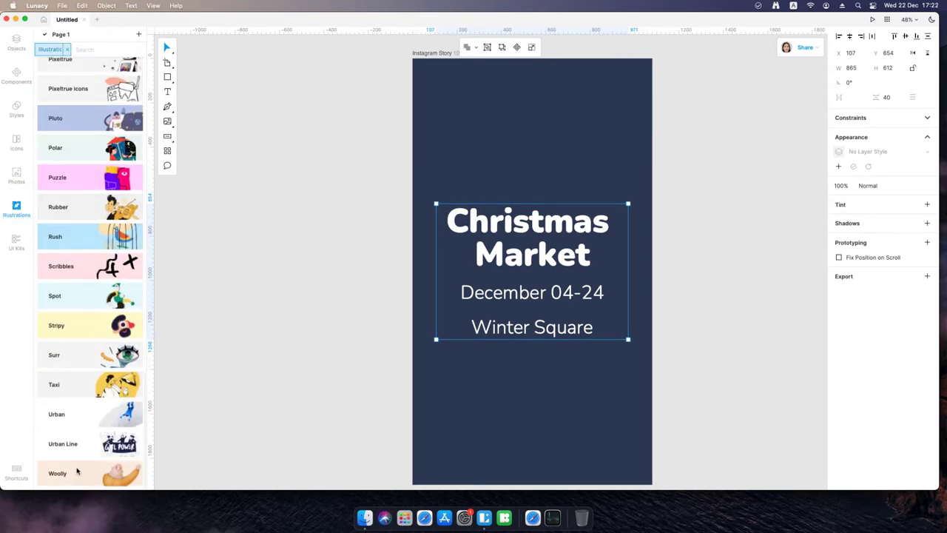
pyautogui.click(76, 479)
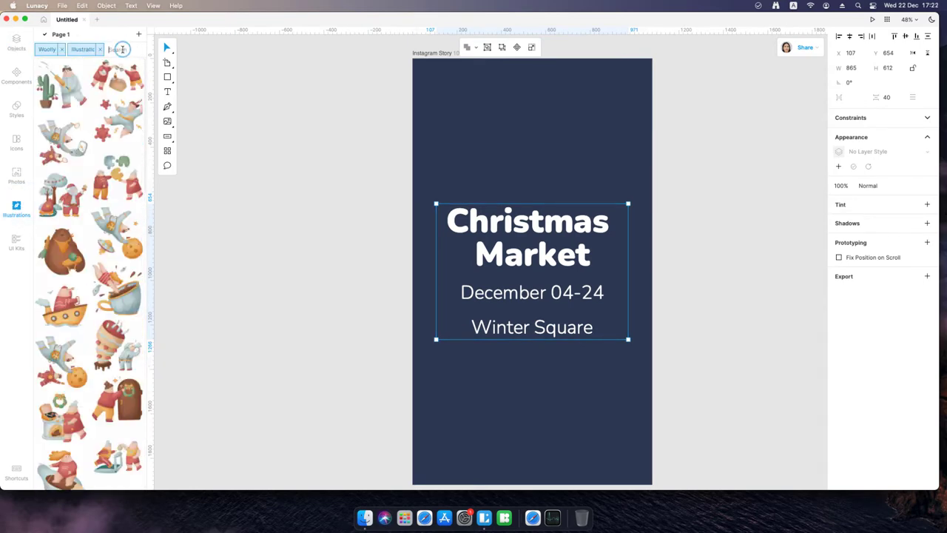
# Search the Woolly components for "candy" and place the candies image over the artboard's upper-right corner
pyautogui.click(73, 53)
pyautogui.click(79, 73)
pyautogui.click(64, 232)
pyautogui.moveTo(515, 74)
pyautogui.mouseDown()
pyautogui.moveTo(624, 230)
pyautogui.moveTo(629, 154)
pyautogui.moveTo(643, 148)
pyautogui.mouseUp()
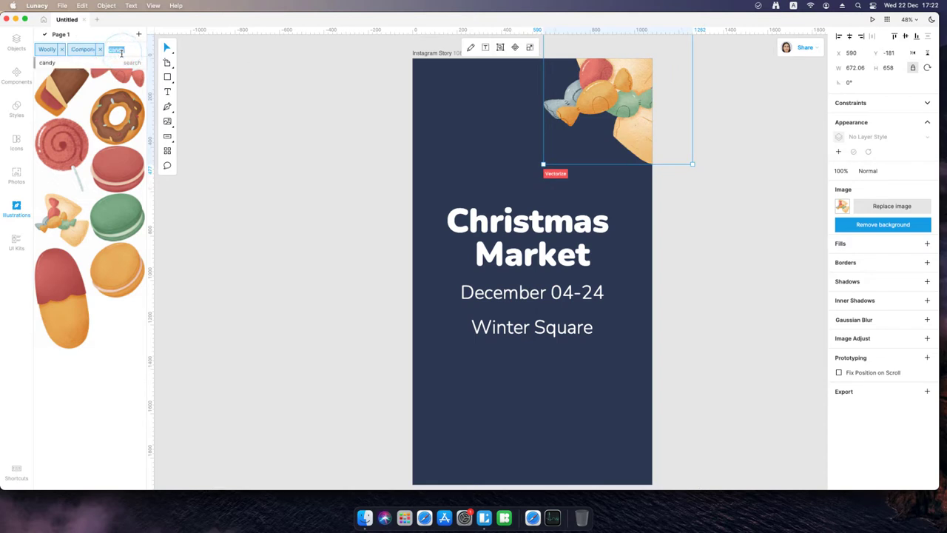
# Search the Woolly components for "christmas" and place the glass ball with the tree over the artboard's lower-left corner
pyautogui.write('christmas')
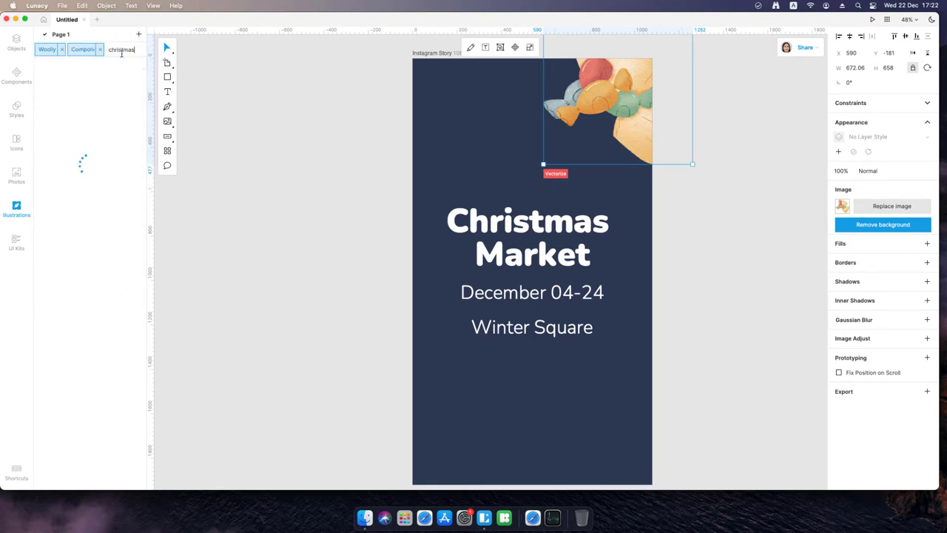
pyautogui.click(84, 320)
pyautogui.moveTo(401, 363); pyautogui.dragTo(522, 466)
pyautogui.moveTo(501, 421); pyautogui.dragTo(486, 445)
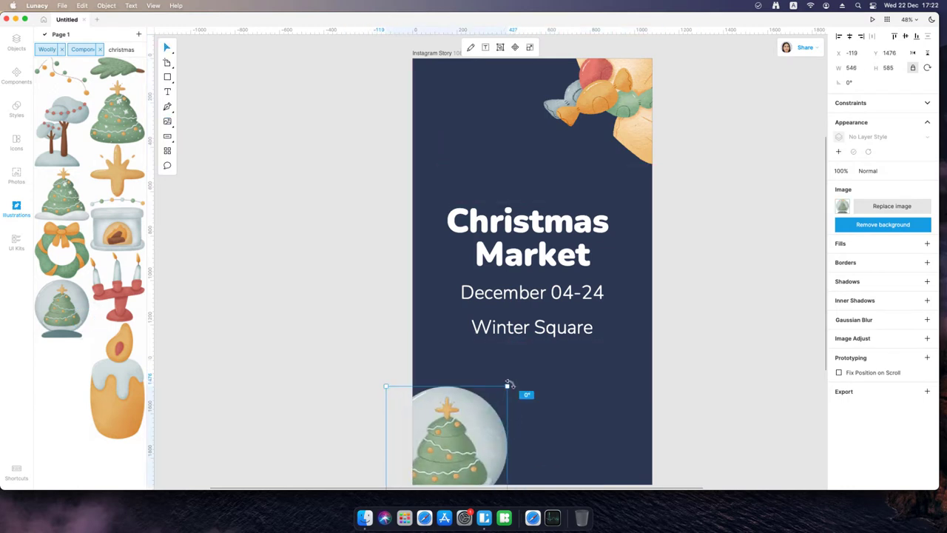
# Rotate the glass ball by 25° and nudge it to sit partly beyond the artboard's lower-left corner
pyautogui.moveTo(509, 384); pyautogui.dragTo(547, 411)
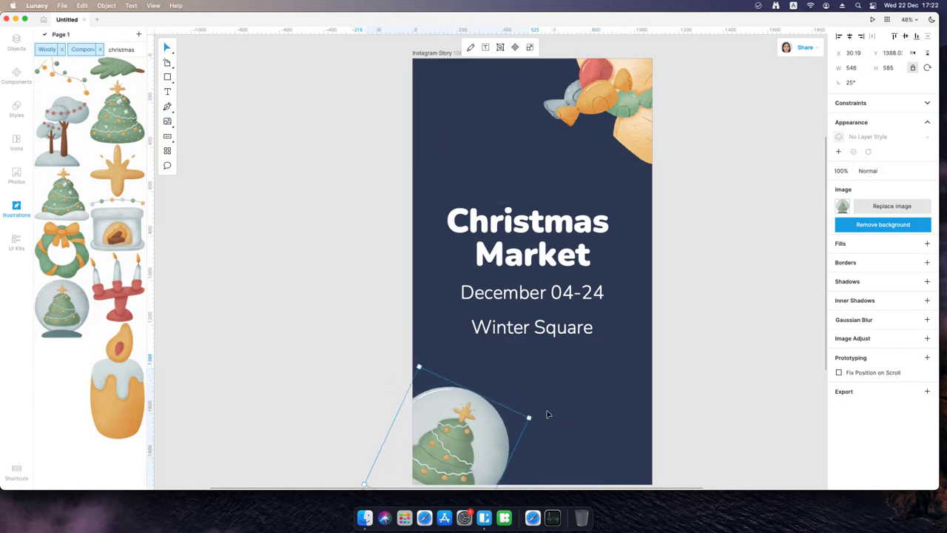
pyautogui.moveTo(518, 413); pyautogui.dragTo(522, 404)
pyautogui.click(695, 307)
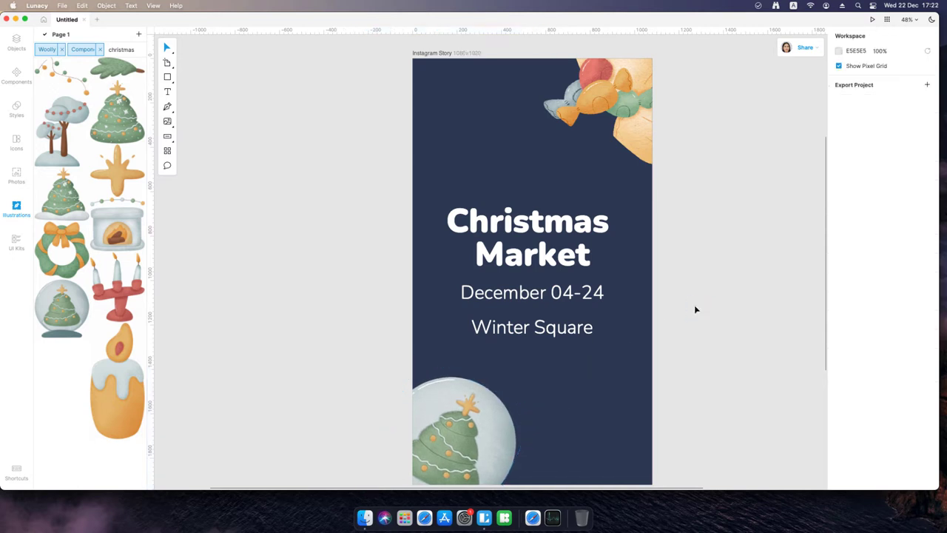
# Create a second 1080×1920 Instagram Story artboard beside the first one
pyautogui.click(167, 63)
pyautogui.click(841, 191)
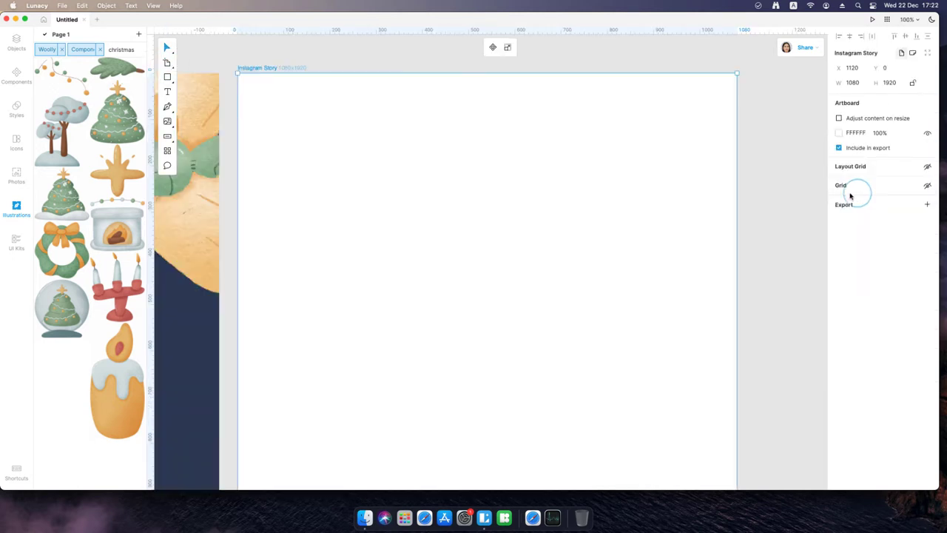
pyautogui.scroll(-5, 615, 268)
pyautogui.moveTo(568, 338); pyautogui.dragTo(575, 229)
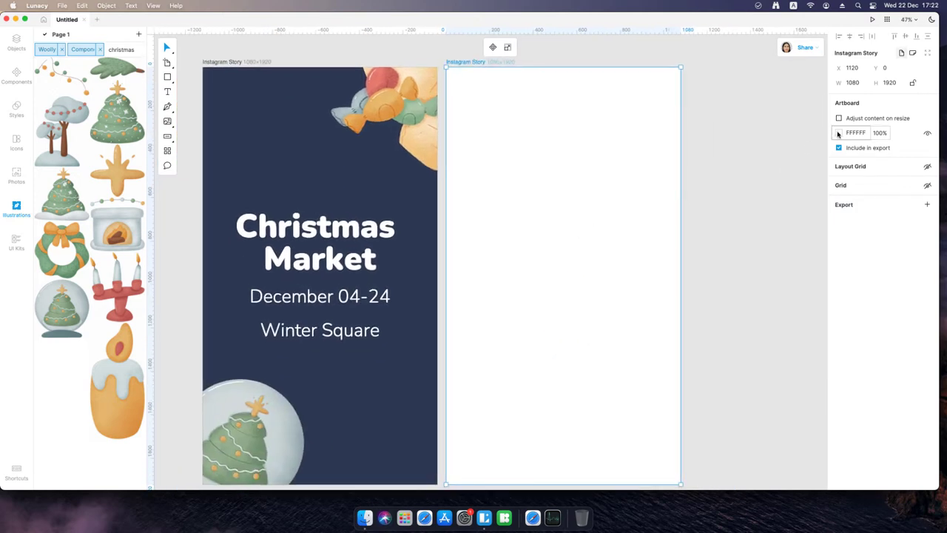
# Match the second artboard's background to the first by sampling its dark blue, 2C3851
pyautogui.click(839, 133)
pyautogui.click(735, 216)
pyautogui.click(427, 199)
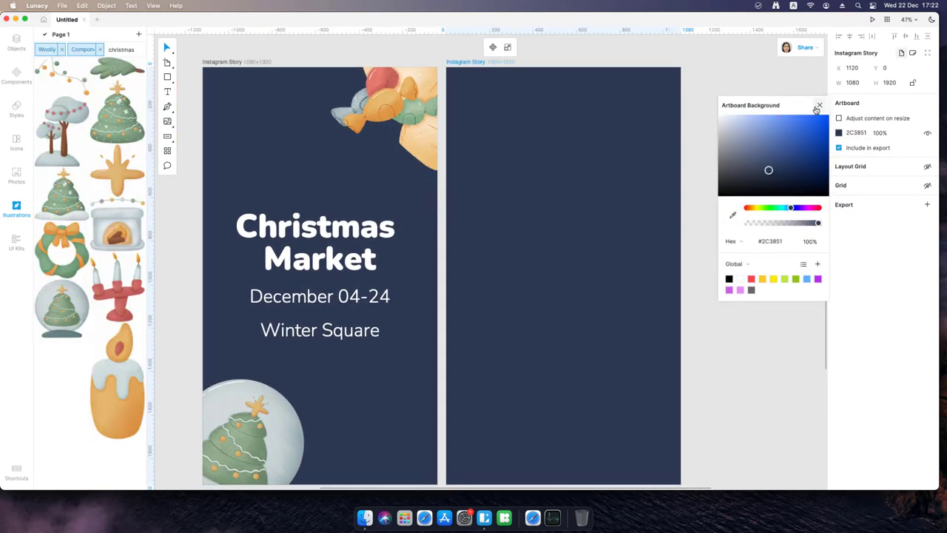
pyautogui.click(817, 106)
# Add the Christmas market stall from the Woolly illustrations to the upper part of the second artboard and adjust its size and position
pyautogui.click(83, 50)
pyautogui.click(82, 63)
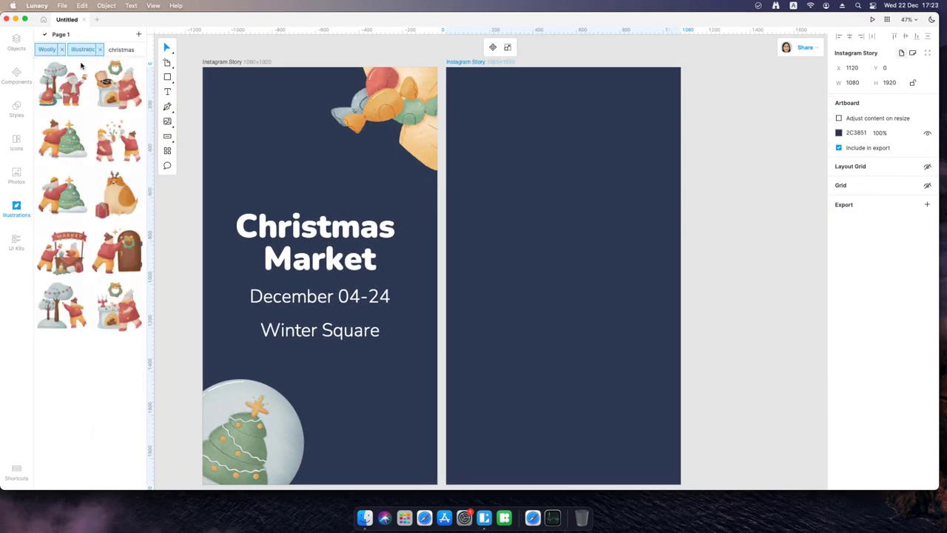
pyautogui.click(62, 251)
pyautogui.moveTo(511, 120); pyautogui.dragTo(604, 229)
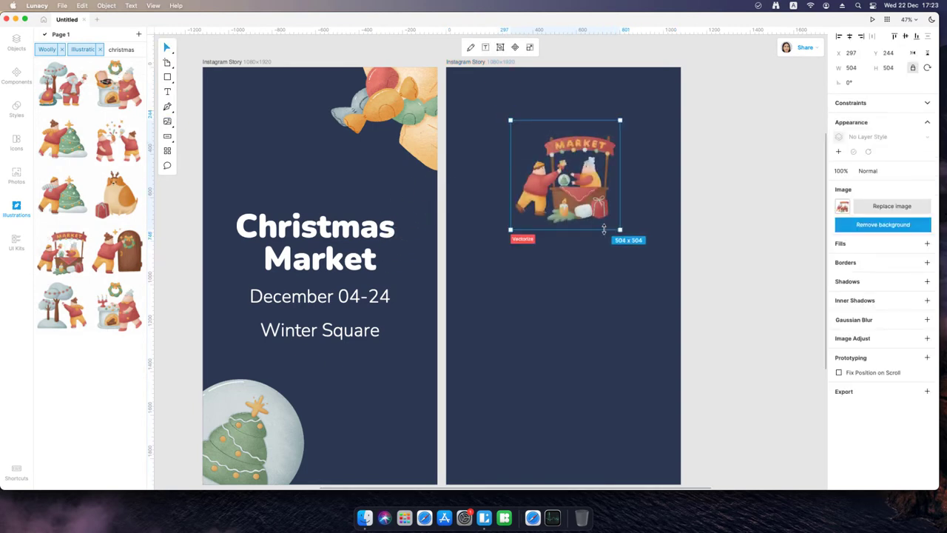
pyautogui.moveTo(568, 189); pyautogui.dragTo(646, 268)
# Draw a circle on the second artboard and fill it with white
pyautogui.click(25, 55)
pyautogui.click(172, 82)
pyautogui.click(196, 78)
pyautogui.moveTo(616, 230); pyautogui.dragTo(609, 224)
pyautogui.click(839, 205)
pyautogui.moveTo(723, 224); pyautogui.dragTo(717, 216)
pyautogui.click(820, 206)
# Mask the market stall illustration with the white circle and shift the illustration slightly upward inside it
pyautogui.moveTo(658, 131); pyautogui.dragTo(576, 266)
pyautogui.click(487, 50)
pyautogui.doubleClick(570, 179)
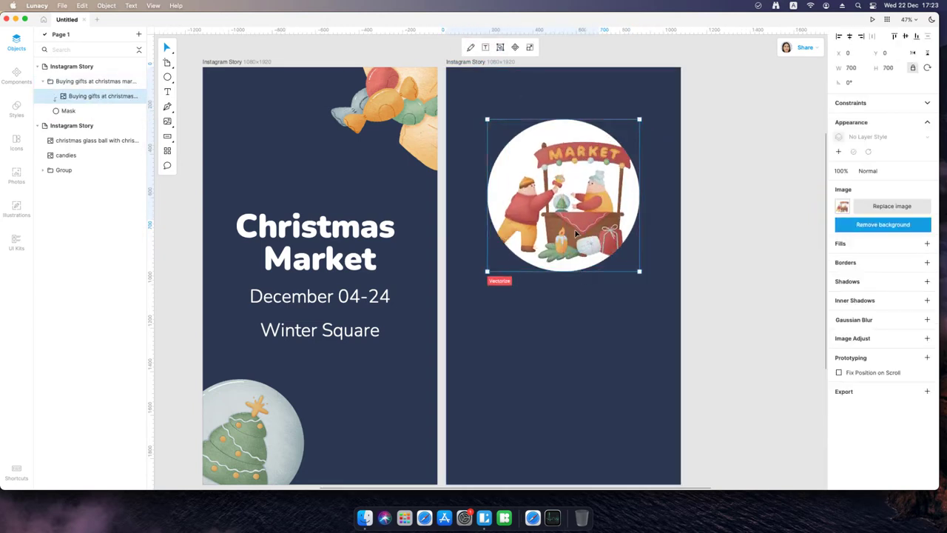
pyautogui.moveTo(580, 233); pyautogui.dragTo(580, 227)
pyautogui.click(596, 302)
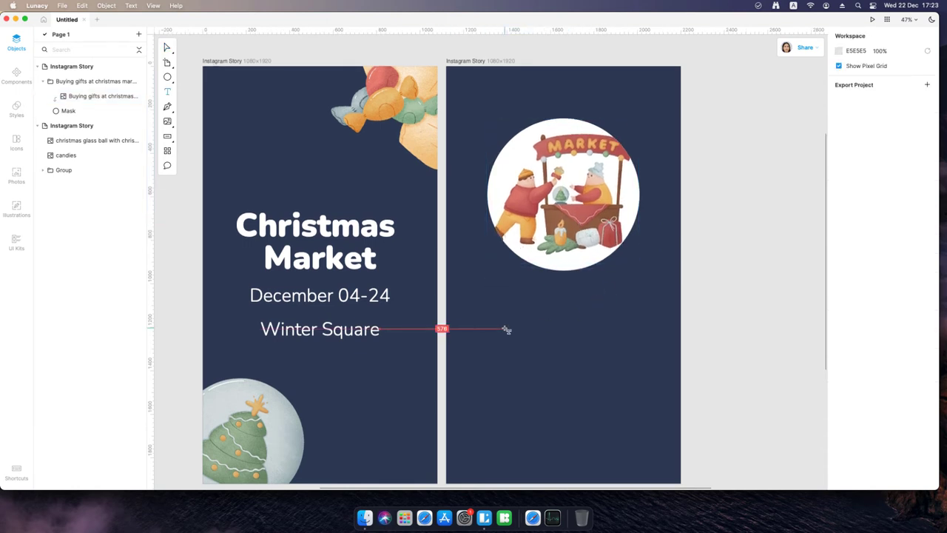
# Add a "Seasonal Treats" heading in the Nunito Black style below the market stall circle, wrapped onto two lines
pyautogui.click(486, 327)
pyautogui.write('Sea')
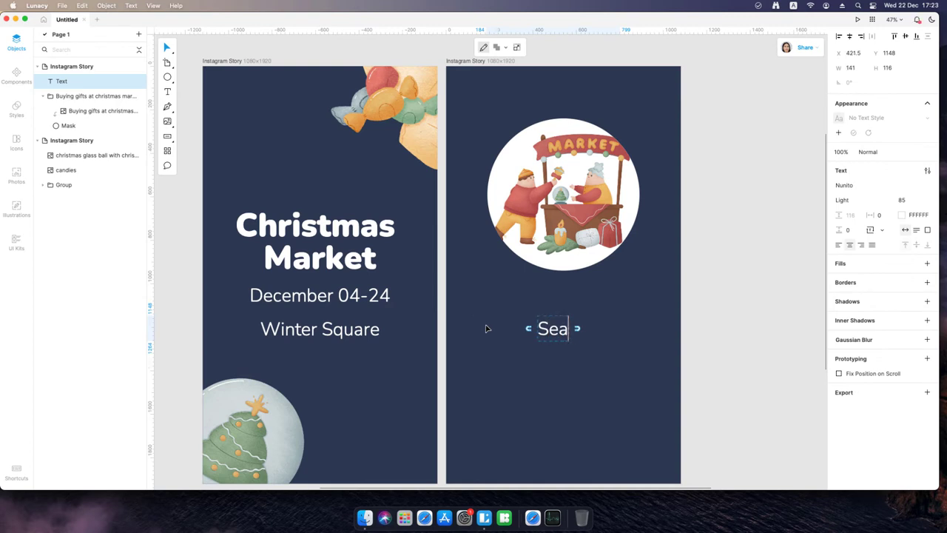
pyautogui.write('sonal Treats')
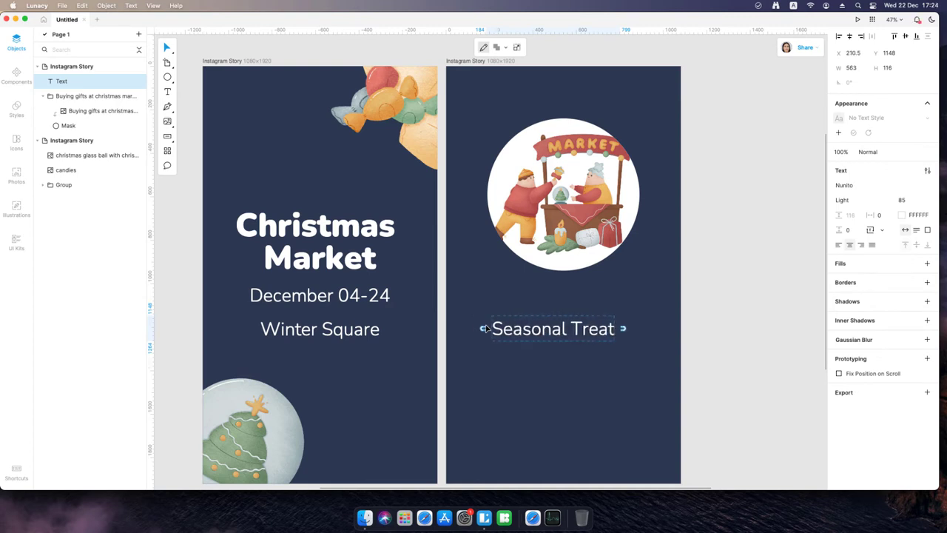
pyautogui.click(880, 121)
pyautogui.click(882, 151)
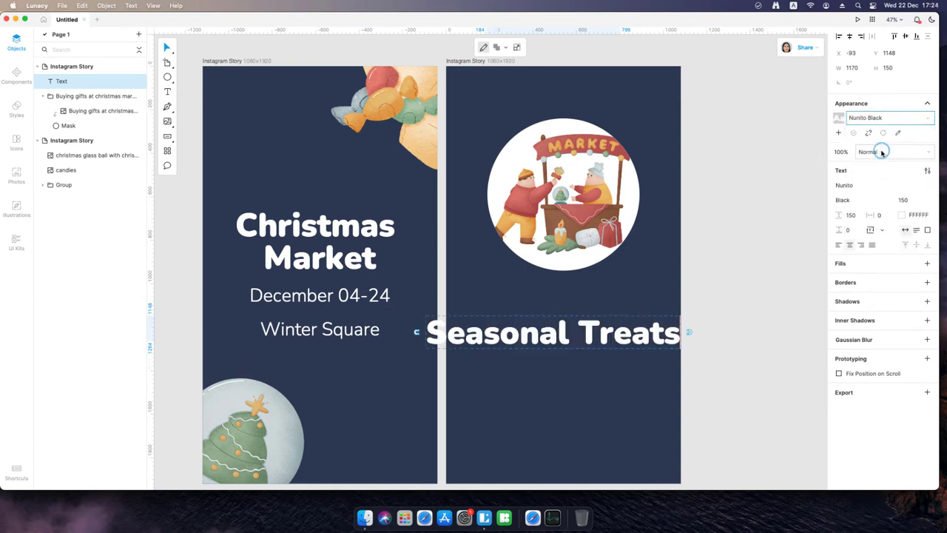
pyautogui.click(729, 364)
pyautogui.moveTo(681, 333); pyautogui.dragTo(581, 335)
pyautogui.moveTo(509, 341); pyautogui.dragTo(567, 326)
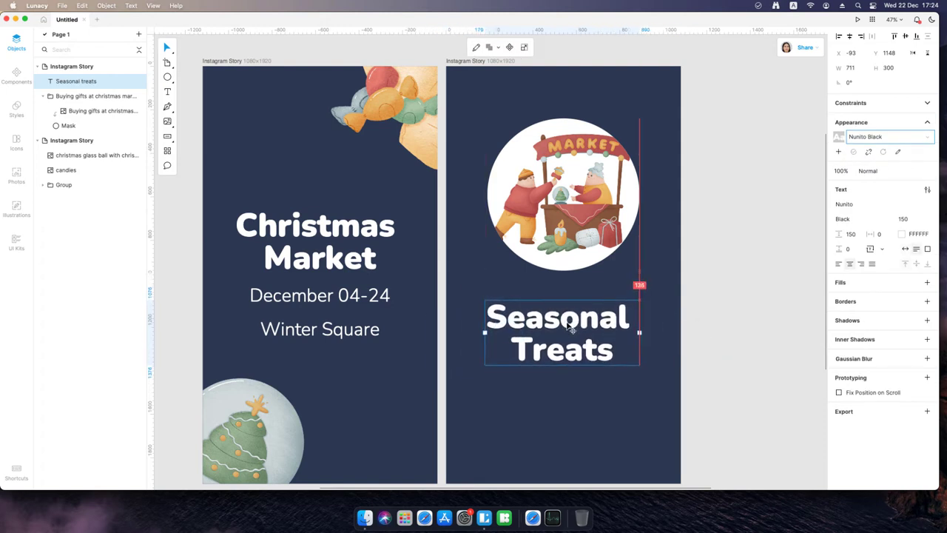
# Add a "Mulled Wine" text line under the Seasonal Treats heading
pyautogui.scroll(-2, 565, 328)
pyautogui.press('t')
pyautogui.click(488, 322)
pyautogui.write('Mu')
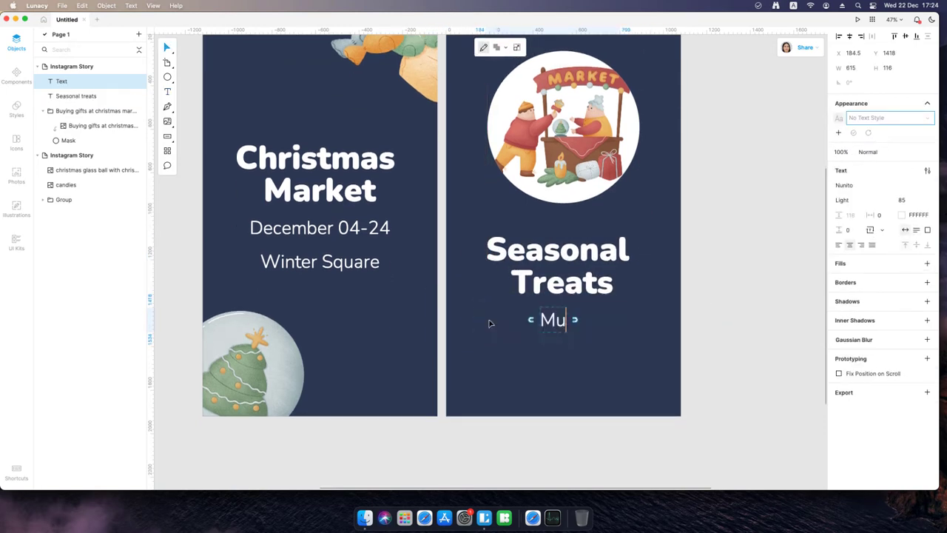
pyautogui.write('lled Wine')
pyautogui.click(557, 355)
# Duplicate the Mulled Wine line directly below it and change the copy's text to "Roasted Chestnuts"
pyautogui.moveTo(520, 325); pyautogui.dragTo(520, 349)
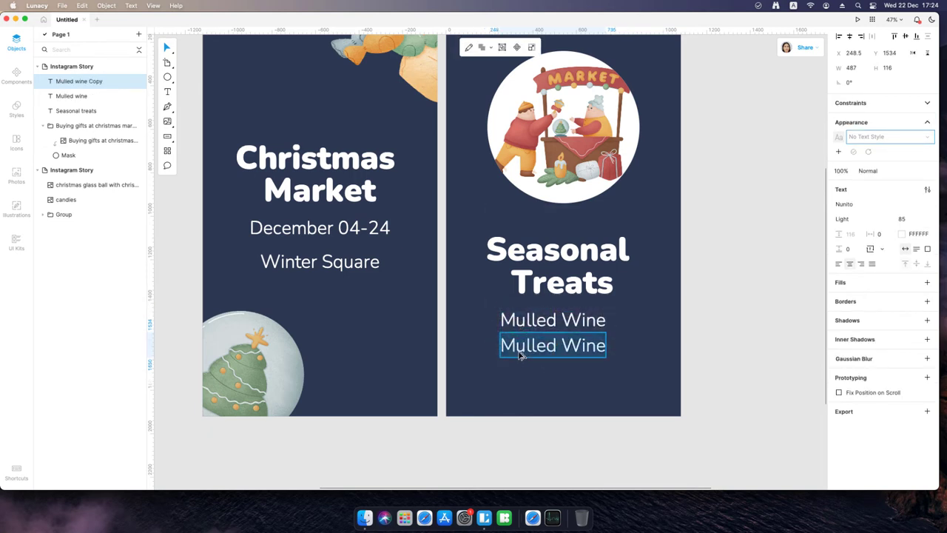
pyautogui.doubleClick(519, 349)
pyautogui.write('Roasted')
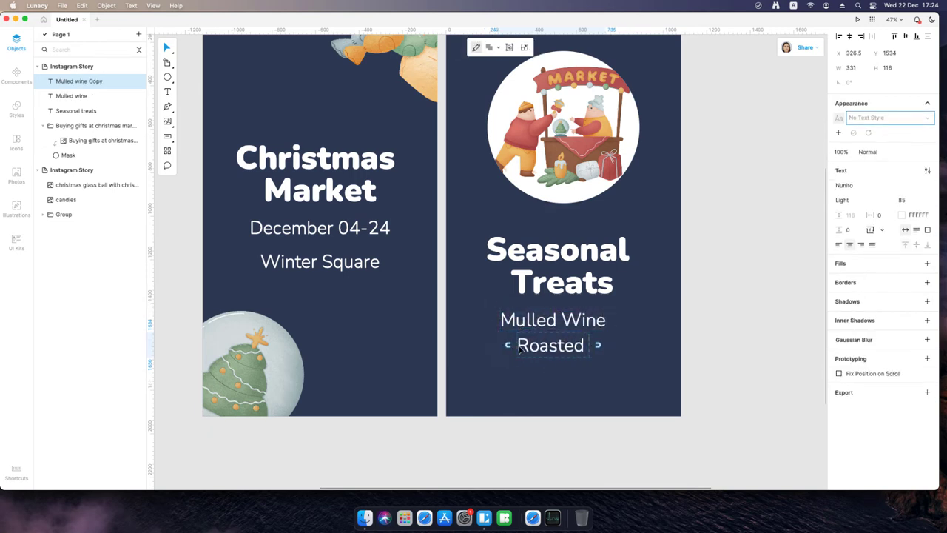
pyautogui.write(' Shestnuts')
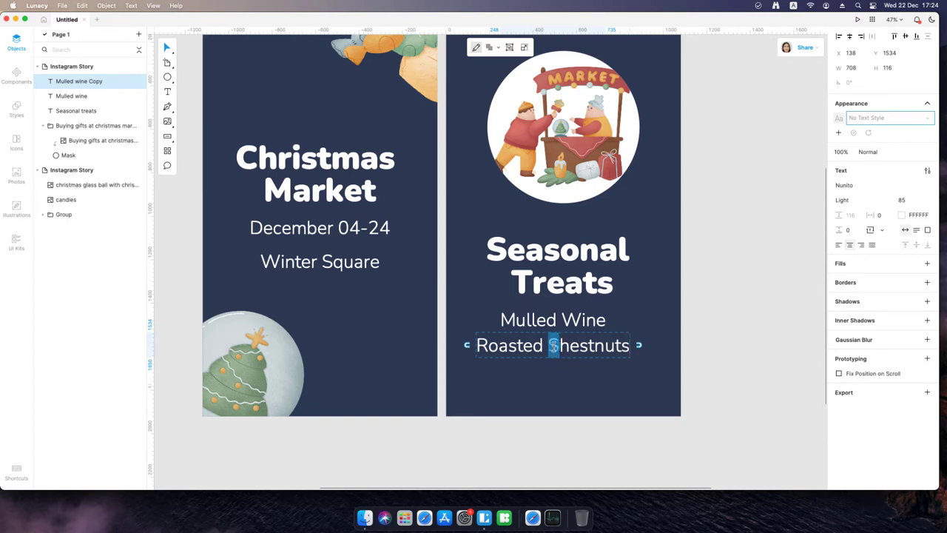
pyautogui.write('C')
pyautogui.press('Escape')
# Duplicate the Roasted Chestnuts line below it and change the copy's text to "Hot Chocolate"
pyautogui.moveTo(552, 350); pyautogui.dragTo(552, 379)
pyautogui.doubleClick(552, 379)
pyautogui.write('Hot Chocolate')
# Switch the three treat lines to sentence case, so only each line's first letter is capitalised
pyautogui.moveTo(641, 386); pyautogui.dragTo(532, 320)
pyautogui.click(928, 204)
pyautogui.click(724, 239)
pyautogui.click(816, 206)
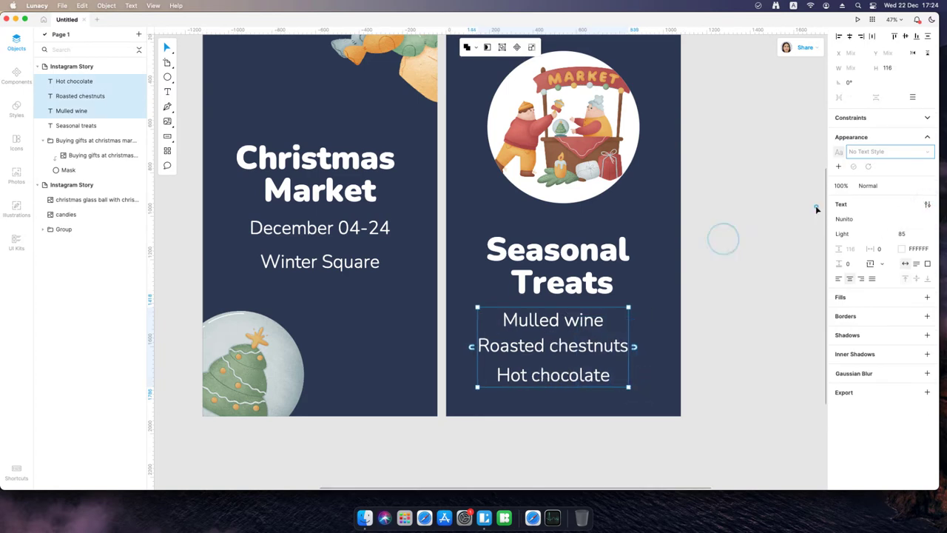
# Centre the heading and the three treat lines on each other and space them vertically 40 apart
pyautogui.moveTo(660, 250); pyautogui.dragTo(589, 375)
pyautogui.click(850, 36)
pyautogui.click(913, 97)
pyautogui.scroll(19, 894, 100)
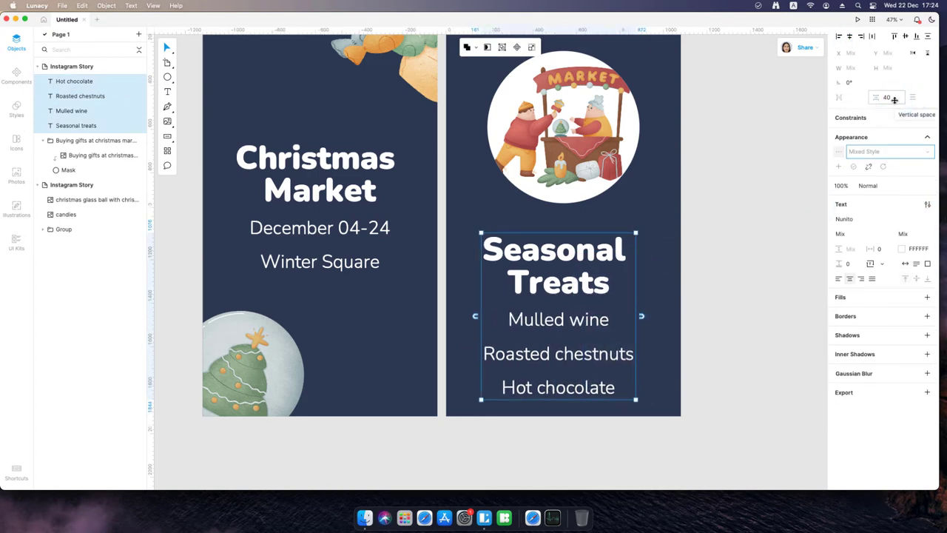
# Widen the Seasonal Treats heading's text box and centre the heading and treat lines on each other again
pyautogui.moveTo(651, 344); pyautogui.dragTo(604, 325)
pyautogui.click(666, 328)
pyautogui.click(610, 282)
pyautogui.moveTo(627, 280); pyautogui.dragTo(651, 276)
pyautogui.moveTo(661, 406); pyautogui.dragTo(558, 275)
pyautogui.click(849, 37)
# Group the heading with the three treat lines and centre the group horizontally on the artboard
pyautogui.rightClick(590, 243)
pyautogui.click(611, 298)
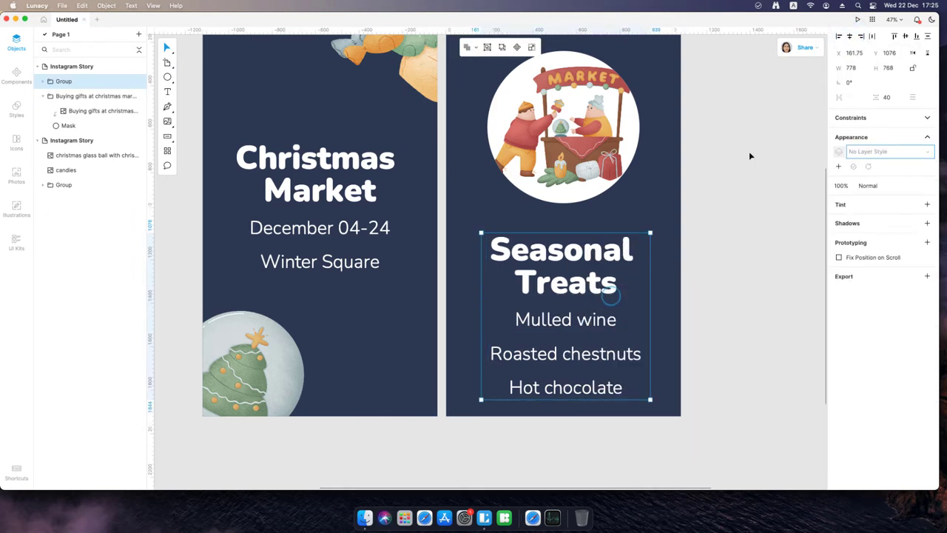
pyautogui.click(850, 37)
# Set the vertical spacing between the market stall circle and the text group to 80
pyautogui.keyDown('shift'); pyautogui.click(550, 169); pyautogui.keyUp('shift')
pyautogui.click(886, 97)
pyautogui.write('80')
pyautogui.press('Return')
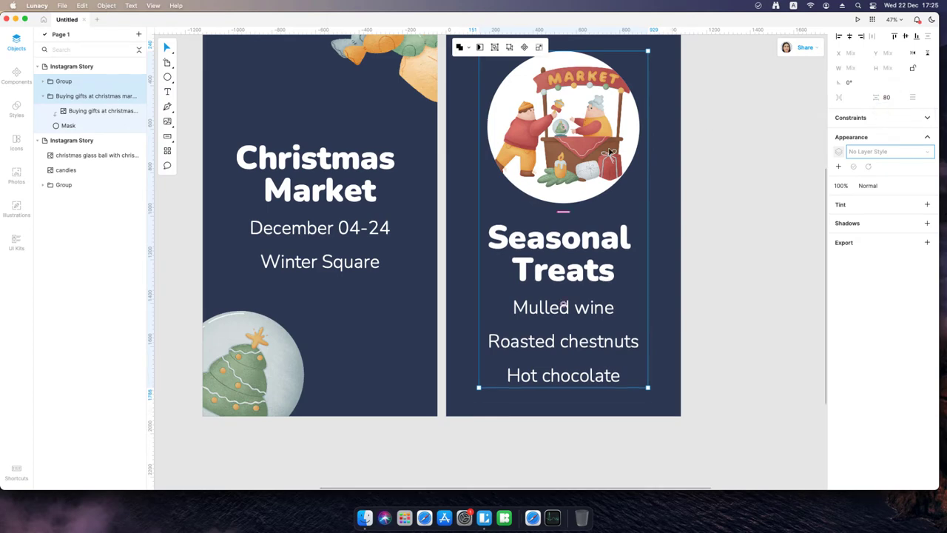
# Group the market stall circle with the text group and centre everything horizontally and vertically on the second artboard
pyautogui.rightClick(607, 151)
pyautogui.click(627, 207)
pyautogui.click(850, 37)
pyautogui.click(906, 37)
# Add a third Instagram Story artboard (1080×1920) beside the second one
pyautogui.scroll(3, 721, 182)
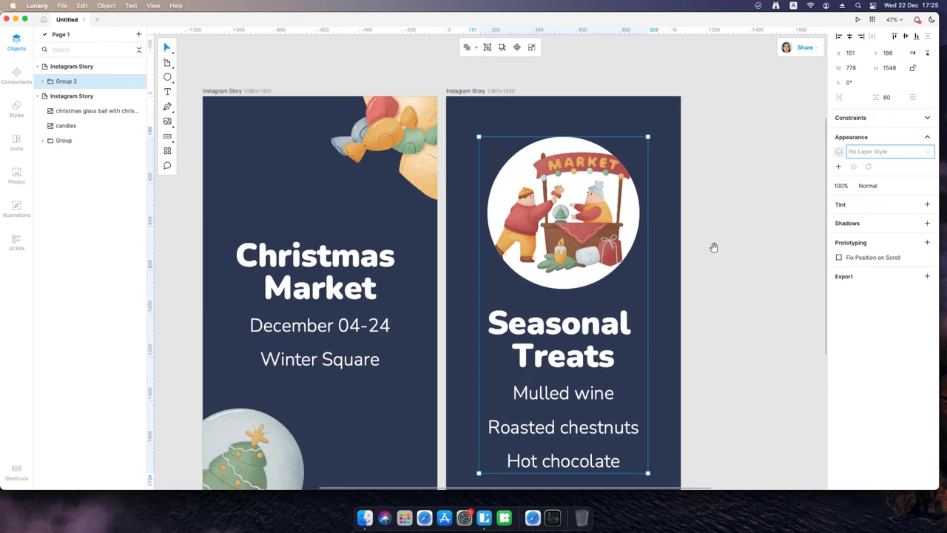
pyautogui.moveTo(717, 250); pyautogui.dragTo(674, 216)
pyautogui.click(674, 215)
pyautogui.click(167, 63)
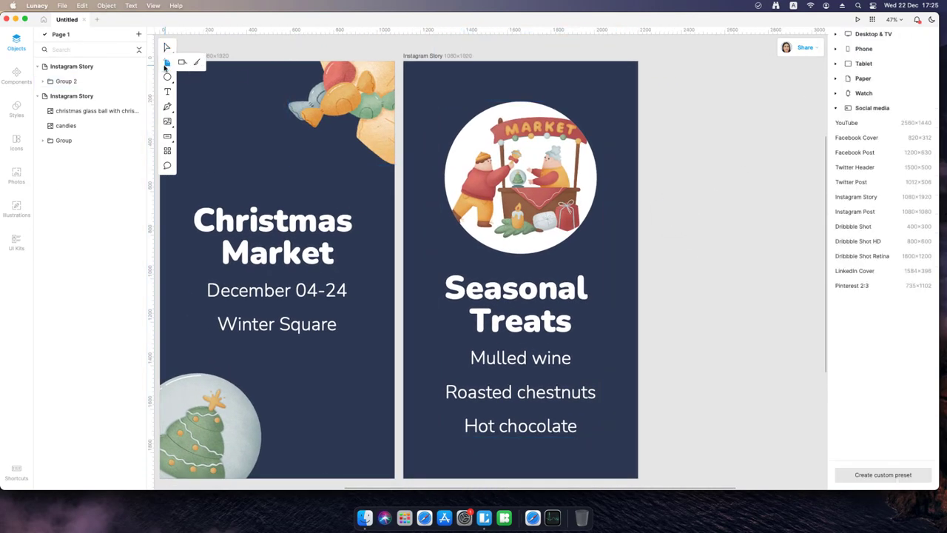
pyautogui.click(854, 195)
pyautogui.scroll(-5, 429, 301)
pyautogui.moveTo(415, 346); pyautogui.dragTo(479, 221)
# Match the third artboard's background to the others by sampling the second artboard's dark blue
pyautogui.click(838, 133)
pyautogui.click(732, 214)
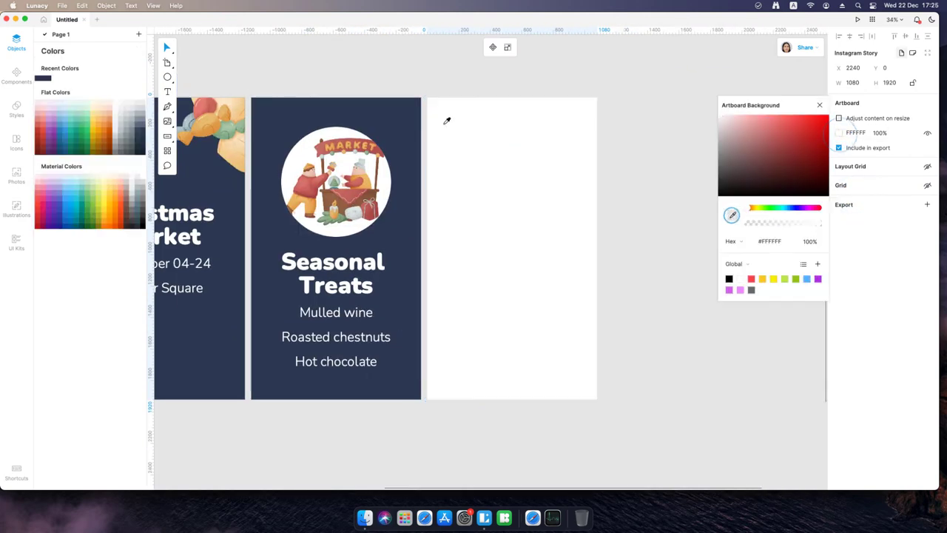
pyautogui.click(406, 124)
pyautogui.click(821, 108)
# Add an "Attendees" heading to the third artboard and apply the Nunito Black text style
pyautogui.press('t')
pyautogui.click(467, 190)
pyautogui.write('Att')
pyautogui.click(562, 205)
pyautogui.click(866, 139)
pyautogui.click(868, 170)
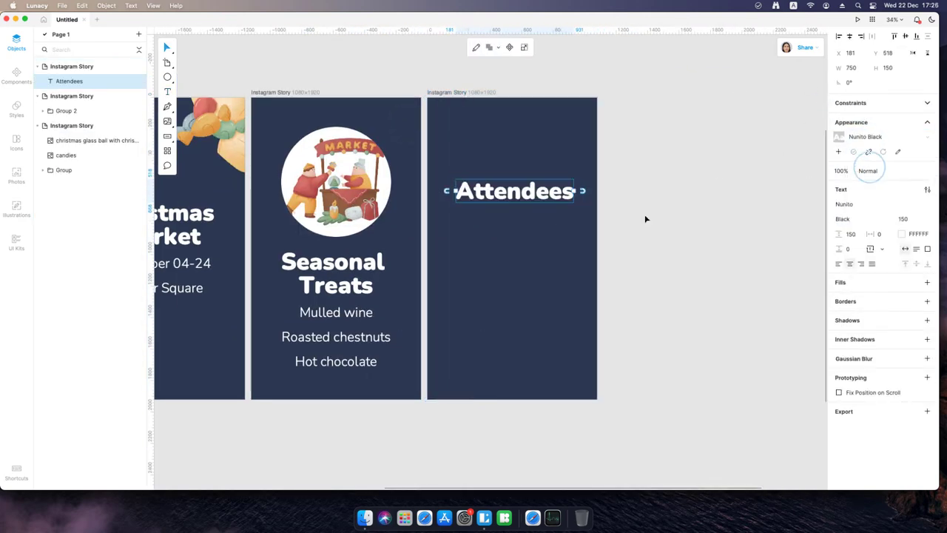
# Add a "Carol singers" text line below the Attendees heading
pyautogui.press('t')
pyautogui.click(468, 249)
pyautogui.write('Carol singer')
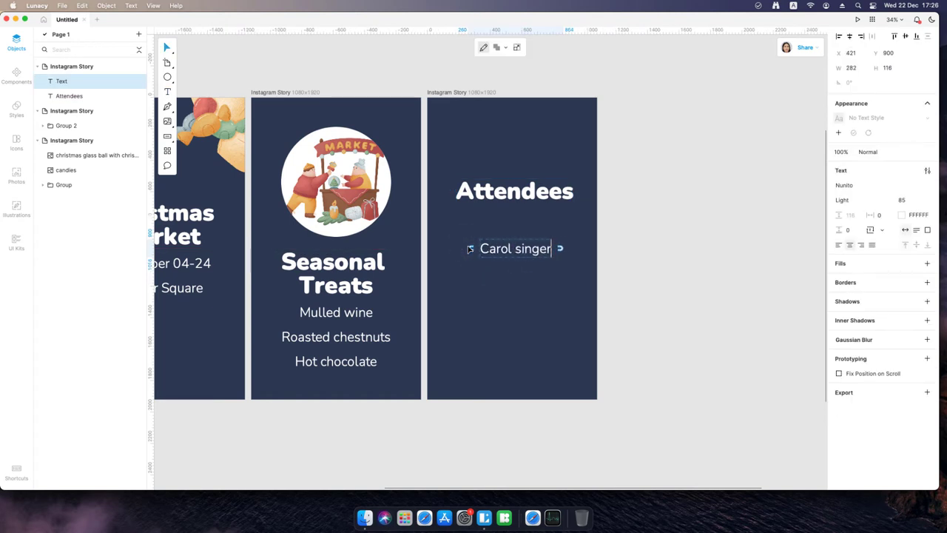
pyautogui.click(481, 297)
# Add a "Costumed characters" text line below the Carol singers line
pyautogui.press('t')
pyautogui.click(471, 285)
pyautogui.write('Costumed characters')
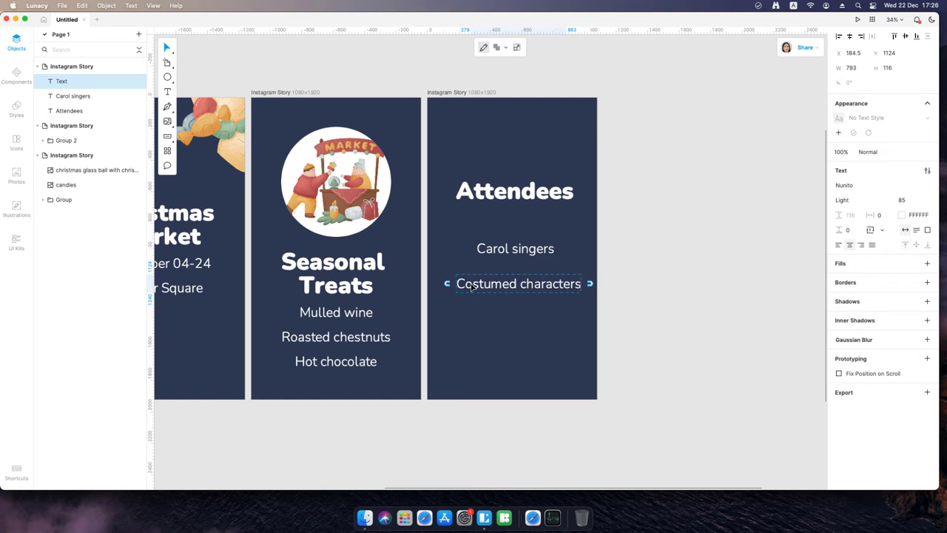
pyautogui.click(489, 326)
# Add a "Santa himself" text line below the Costumed characters line
pyautogui.press('t')
pyautogui.click(455, 321)
pyautogui.write('Santa himsel')
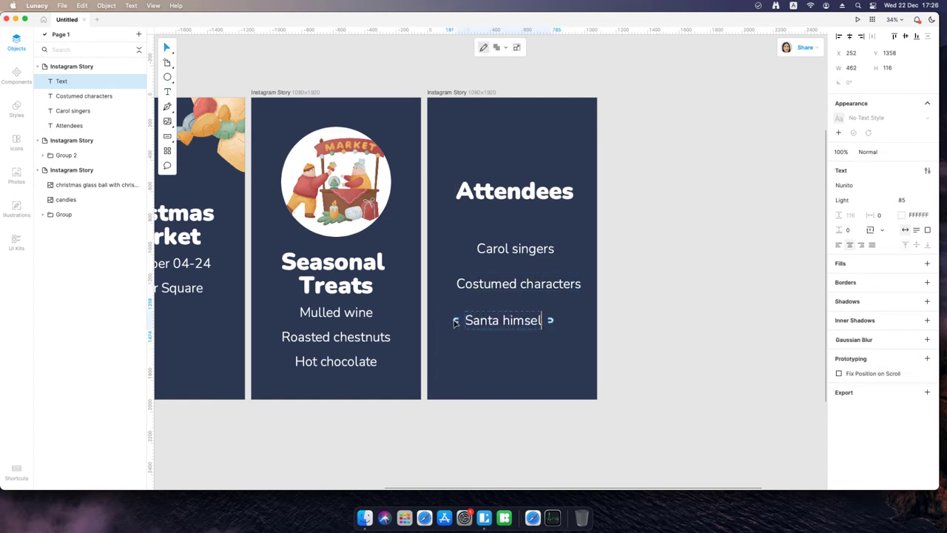
pyautogui.write('f')
pyautogui.click(530, 345)
# Centre the Attendees heading and its three lines on each other and set their vertical spacing to 40
pyautogui.moveTo(553, 349); pyautogui.dragTo(520, 193)
pyautogui.click(851, 36)
pyautogui.click(913, 97)
pyautogui.write('40')
# Group the Attendees heading with its three lines and centre the group horizontally and vertically on the third artboard
pyautogui.rightClick(522, 200)
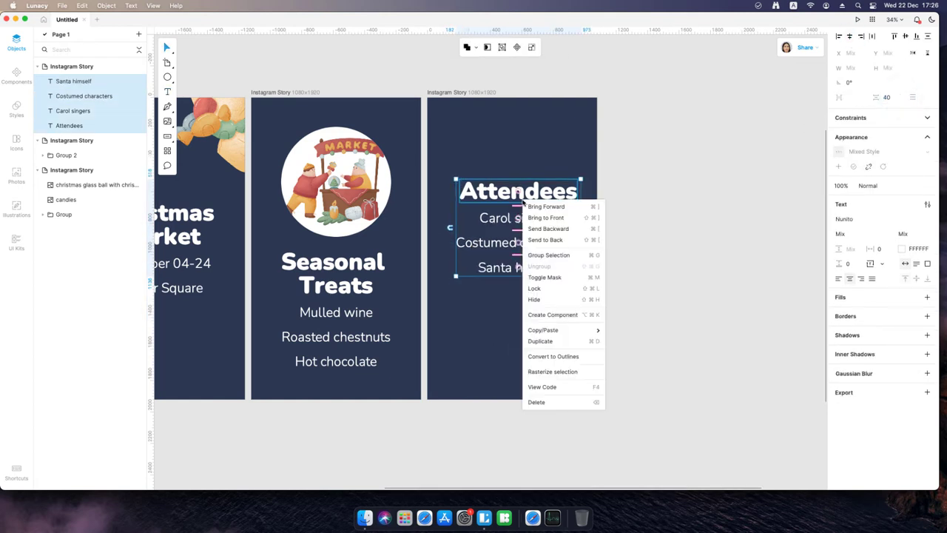
pyautogui.click(538, 255)
pyautogui.click(850, 37)
pyautogui.click(905, 37)
# Add the garland from the Woolly component illustrations across the top of the third artboard, tilting it diagonally above the heading
pyautogui.click(13, 205)
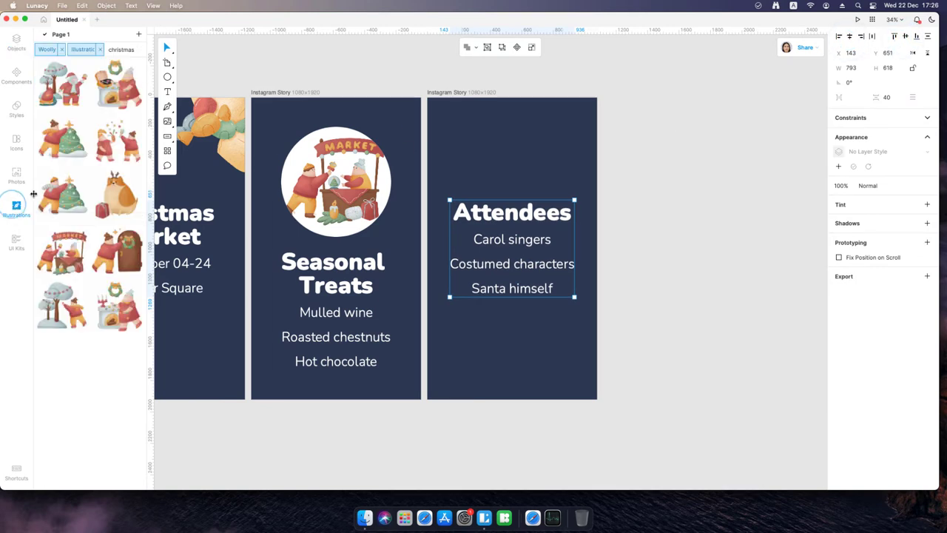
pyautogui.click(77, 51)
pyautogui.click(70, 74)
pyautogui.moveTo(117, 63); pyautogui.dragTo(504, 167)
pyautogui.moveTo(580, 138); pyautogui.dragTo(452, 202)
pyautogui.moveTo(495, 169); pyautogui.dragTo(514, 145)
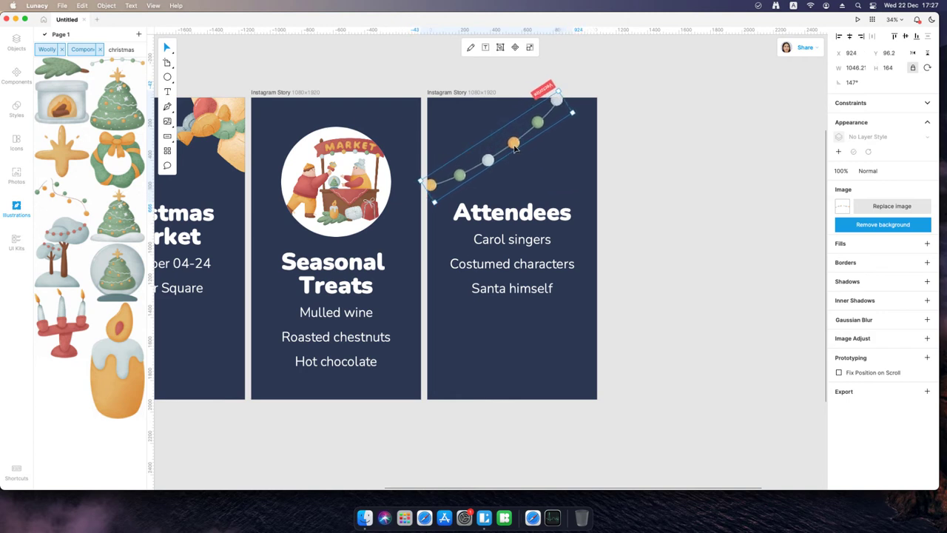
pyautogui.moveTo(575, 113); pyautogui.dragTo(577, 118)
pyautogui.moveTo(514, 145); pyautogui.dragTo(515, 141)
# Add the Woolly Christmas wreath to the third artboard's upper right and draw a white-filled circle over it
pyautogui.click(122, 166)
pyautogui.moveTo(566, 167)
pyautogui.mouseDown()
pyautogui.moveTo(549, 137)
pyautogui.moveTo(607, 192)
pyautogui.mouseUp()
pyautogui.press('o')
pyautogui.moveTo(585, 167); pyautogui.dragTo(578, 164)
pyautogui.click(838, 205)
pyautogui.moveTo(723, 223); pyautogui.dragTo(718, 216)
pyautogui.click(822, 207)
# Mask the wreath with the white circle and centre the wreath inside it
pyautogui.moveTo(605, 156); pyautogui.dragTo(608, 137)
pyautogui.click(488, 50)
pyautogui.doubleClick(570, 160)
pyautogui.click(850, 37)
pyautogui.click(905, 37)
# Tilt the masked wreath 16° and move it so the artboard's right edge crops it
pyautogui.click(671, 101)
pyautogui.click(580, 156)
pyautogui.moveTo(560, 166); pyautogui.dragTo(581, 170)
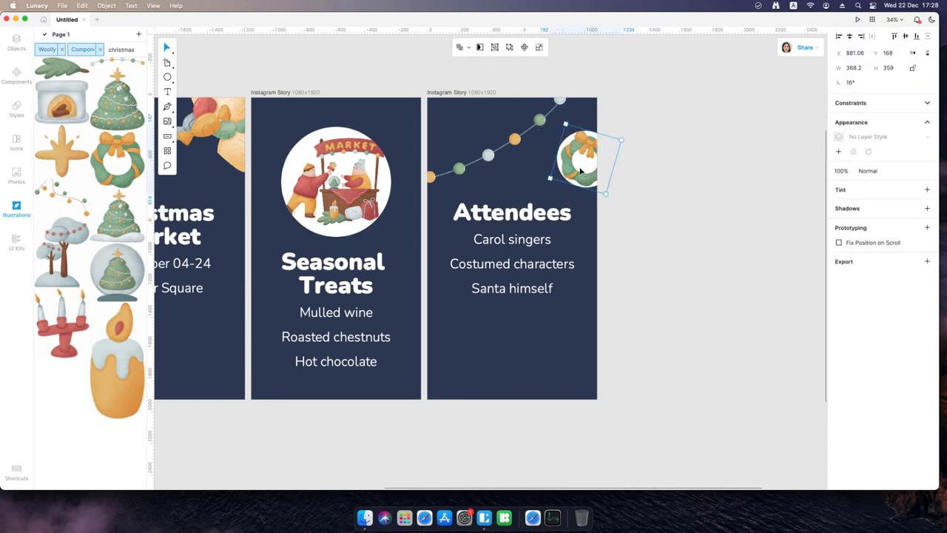
# Search the Woolly components for "santa", add the Santa illustration to the third artboard's lower right and enlarge it
pyautogui.doubleClick(121, 49)
pyautogui.write('santa')
pyautogui.click(64, 95)
pyautogui.moveTo(543, 318); pyautogui.dragTo(544, 320)
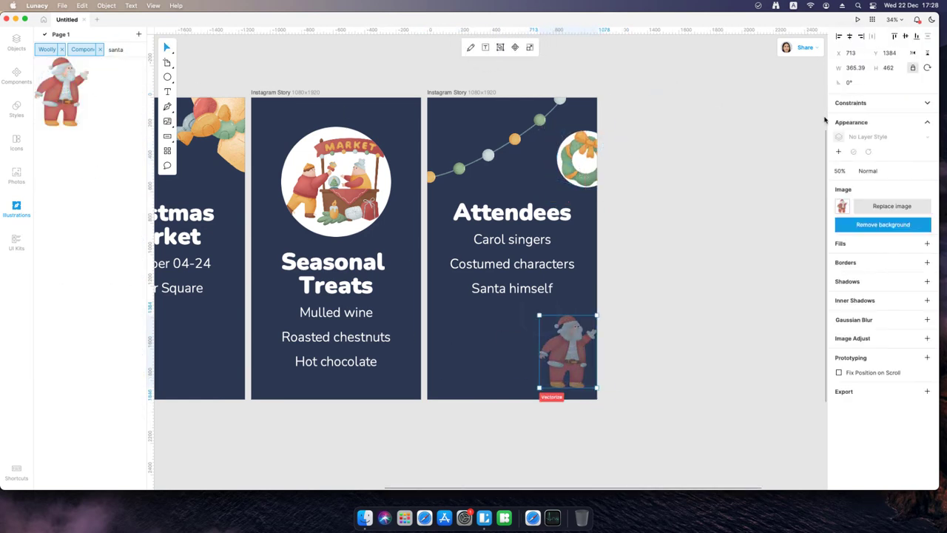
pyautogui.moveTo(578, 363); pyautogui.dragTo(601, 377)
# Draw a white-filled circle over Santa's upper body and mask the illustration with it
pyautogui.moveTo(555, 329); pyautogui.dragTo(551, 317)
pyautogui.click(840, 204)
pyautogui.moveTo(725, 226); pyautogui.dragTo(717, 214)
pyautogui.click(822, 205)
pyautogui.moveTo(512, 328); pyautogui.dragTo(621, 420)
pyautogui.click(486, 49)
# Shift the Santa illustration inside its circle so the head and shoulders are framed
pyautogui.doubleClick(553, 341)
pyautogui.click(596, 385)
pyautogui.doubleClick(570, 348)
pyautogui.moveTo(577, 353); pyautogui.dragTo(564, 349)
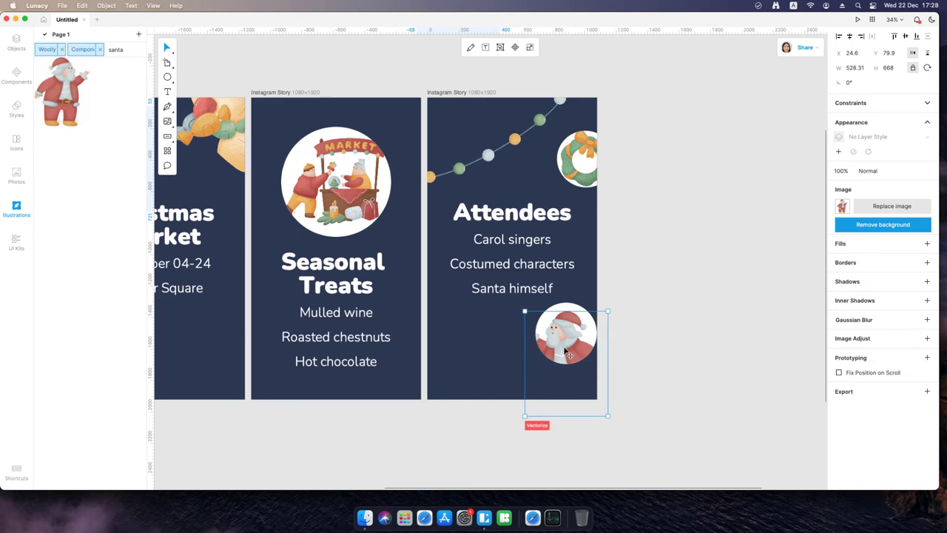
# Shrink Santa's circle to about 348 px and move the masked Santa so the artboard's right edge crops it
pyautogui.click(571, 315)
pyautogui.moveTo(596, 306); pyautogui.dragTo(590, 311)
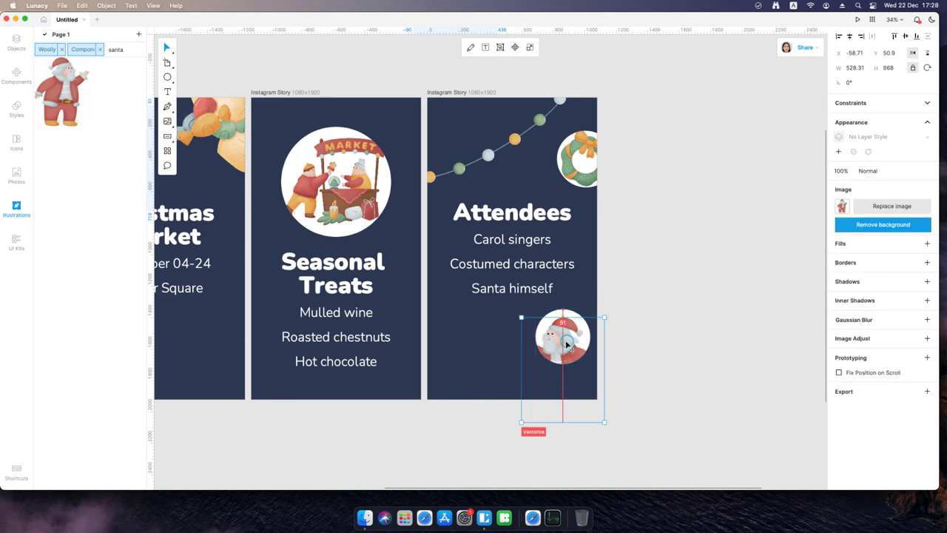
pyautogui.click(646, 335)
pyautogui.moveTo(566, 342); pyautogui.dragTo(590, 344)
# Search the Woolly components for "horns" and place the antlers at the lower left of the third artboard
pyautogui.doubleClick(120, 54)
pyautogui.write('horns')
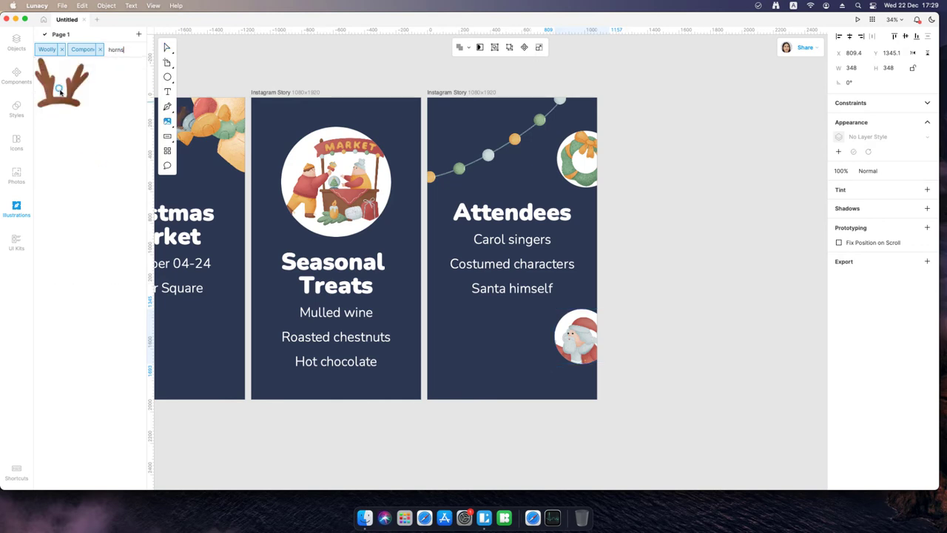
pyautogui.moveTo(62, 82)
pyautogui.mouseDown()
pyautogui.moveTo(454, 344)
pyautogui.moveTo(427, 372)
pyautogui.moveTo(453, 351)
pyautogui.mouseUp()
# Draw a white-filled circle over the antlers and mask the antlers with it
pyautogui.press('o')
pyautogui.click(840, 205)
pyautogui.moveTo(732, 231); pyautogui.dragTo(718, 215)
pyautogui.click(820, 207)
pyautogui.moveTo(493, 323); pyautogui.dragTo(458, 302)
pyautogui.click(486, 47)
# Search the Woolly components for "jam" and place the jam jar at the bottom of the third artboard
pyautogui.moveTo(462, 345); pyautogui.dragTo(546, 407)
pyautogui.doubleClick(117, 53)
pyautogui.write('j')
pyautogui.click(62, 84)
# Draw a white-filled circle over the jam jar and mask the jar with it
pyautogui.press('o')
pyautogui.click(839, 206)
pyautogui.moveTo(727, 222); pyautogui.dragTo(717, 213)
pyautogui.click(817, 206)
pyautogui.moveTo(526, 387); pyautogui.dragTo(526, 381)
pyautogui.moveTo(501, 344); pyautogui.dragTo(524, 395)
pyautogui.click(489, 47)
# Centre the jam jar horizontally and vertically inside its white circle
pyautogui.doubleClick(526, 369)
pyautogui.click(850, 37)
pyautogui.click(905, 36)
pyautogui.click(514, 347)
pyautogui.click(522, 374)
# Centre the antlers inside their white circle and move the masked antlers slightly lower at the artboard's left edge
pyautogui.doubleClick(449, 345)
pyautogui.click(850, 37)
pyautogui.click(906, 36)
pyautogui.click(493, 336)
pyautogui.moveTo(450, 344); pyautogui.dragTo(448, 351)
pyautogui.click(564, 329)
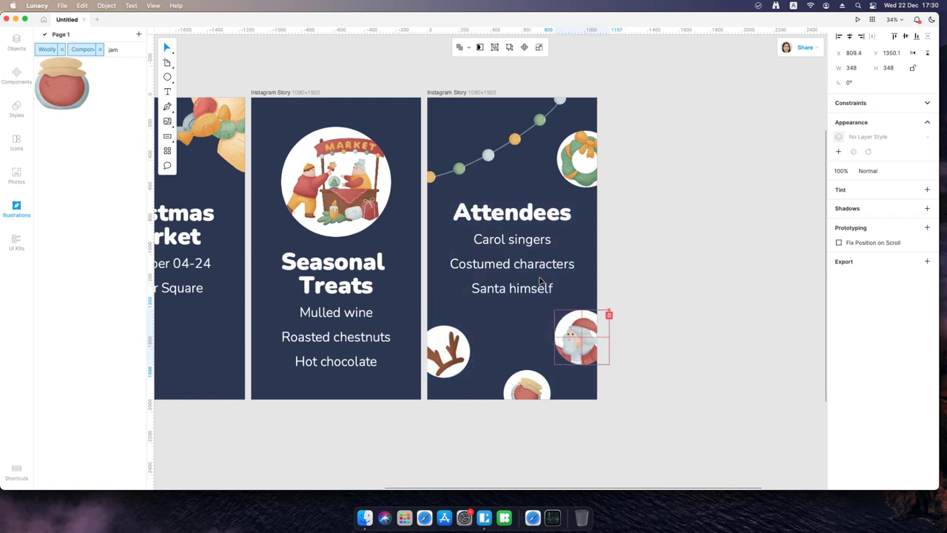
# Move the masked jam jar slightly higher at the bottom edge of the Attendees artboard
pyautogui.moveTo(534, 397); pyautogui.dragTo(534, 393)
pyautogui.click(573, 170)
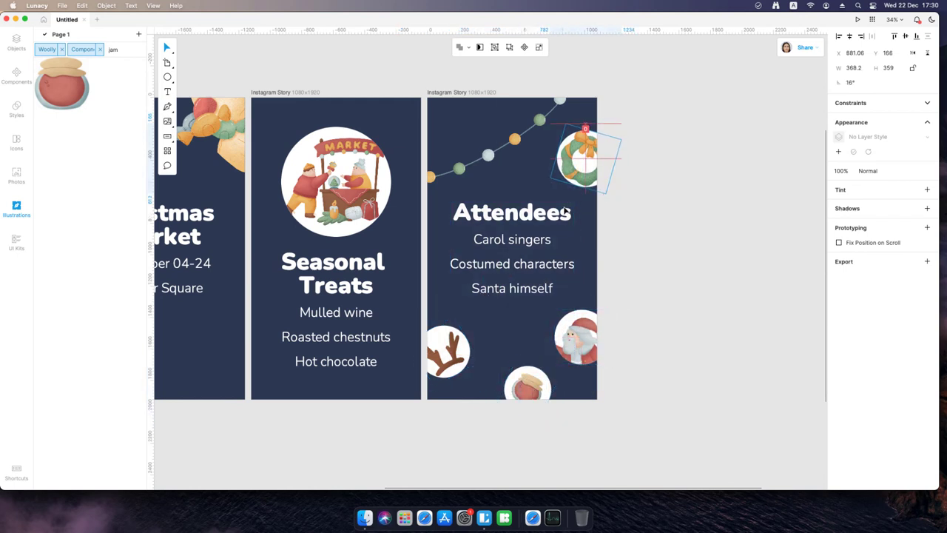
pyautogui.click(656, 229)
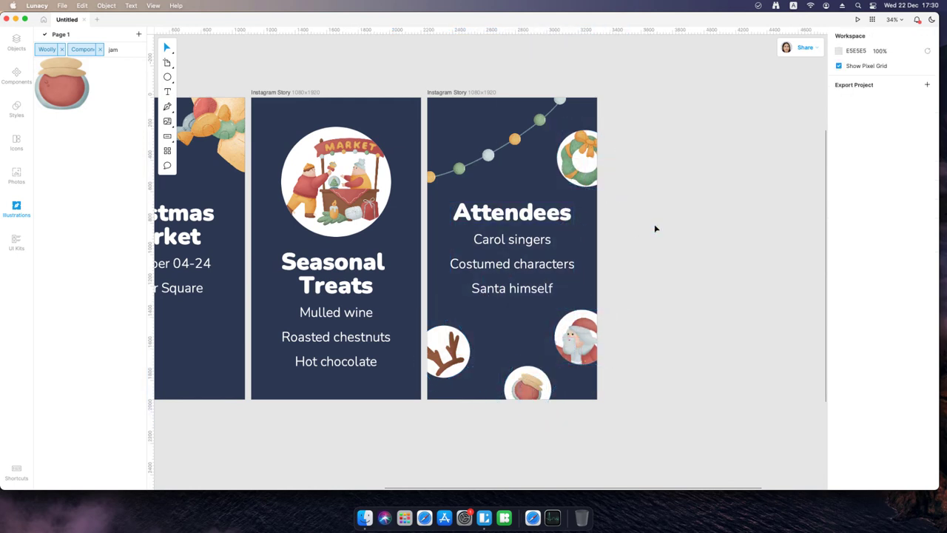
# Add a fourth Instagram Story artboard beside the Attendees artboard and give it the same dark blue background
pyautogui.click(170, 63)
pyautogui.click(859, 197)
pyautogui.scroll(-5, 461, 412)
pyautogui.moveTo(461, 412); pyautogui.dragTo(527, 235)
pyautogui.click(843, 134)
pyautogui.click(733, 215)
pyautogui.click(367, 204)
pyautogui.click(821, 107)
# Add the text "Free entry" to the upper part of the fourth artboard
pyautogui.press('t')
pyautogui.click(492, 201)
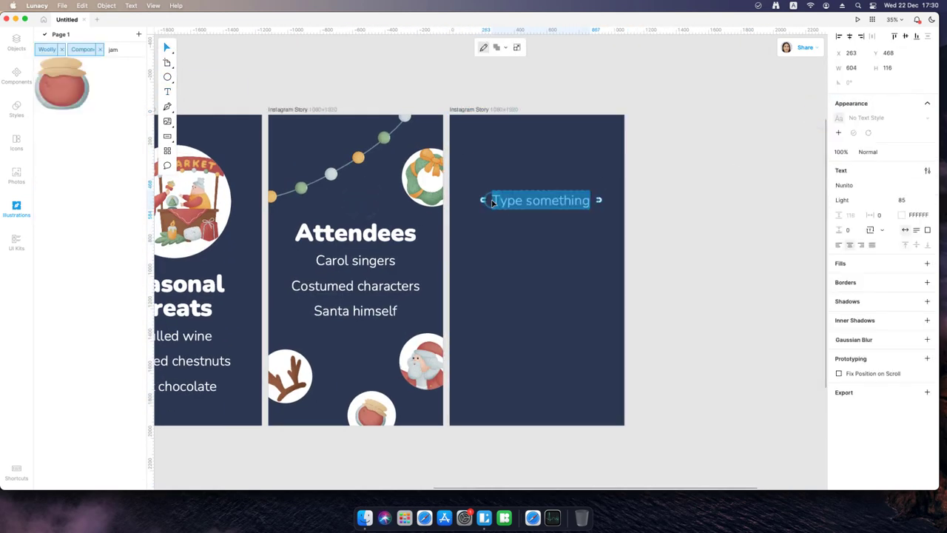
pyautogui.write('Free entry')
# Apply the Nunito Black text style at size 150 to "Free entry" and centre it horizontally at Y 400
pyautogui.click(890, 116)
pyautogui.click(884, 151)
pyautogui.click(927, 171)
pyautogui.click(724, 205)
pyautogui.click(818, 174)
pyautogui.click(561, 243)
pyautogui.moveTo(567, 203); pyautogui.dragTo(559, 190)
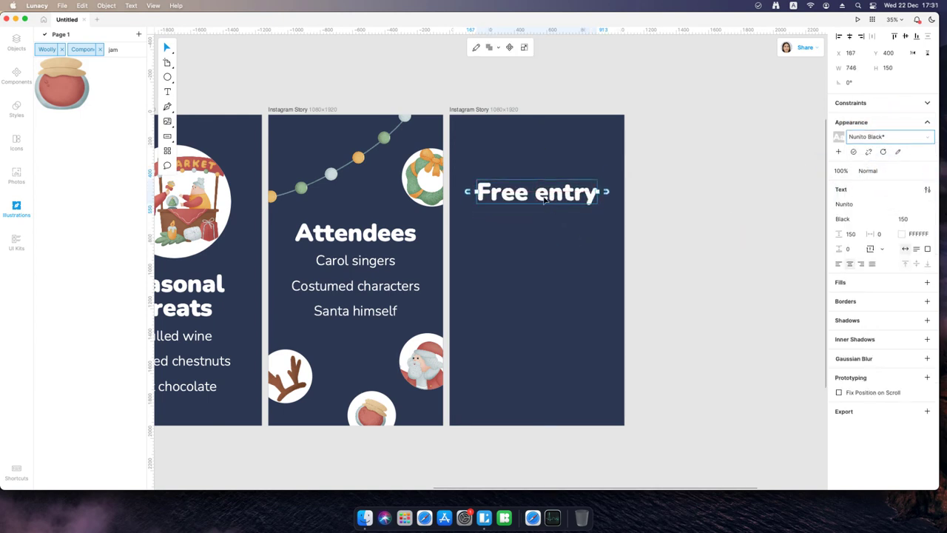
# Search the Woolly components for "christmas" and place the decorated tree about 1108 × 1289 in size across the bottom of the fourth artboard
pyautogui.click(117, 50)
pyautogui.doubleClick(117, 52)
pyautogui.write('christmas')
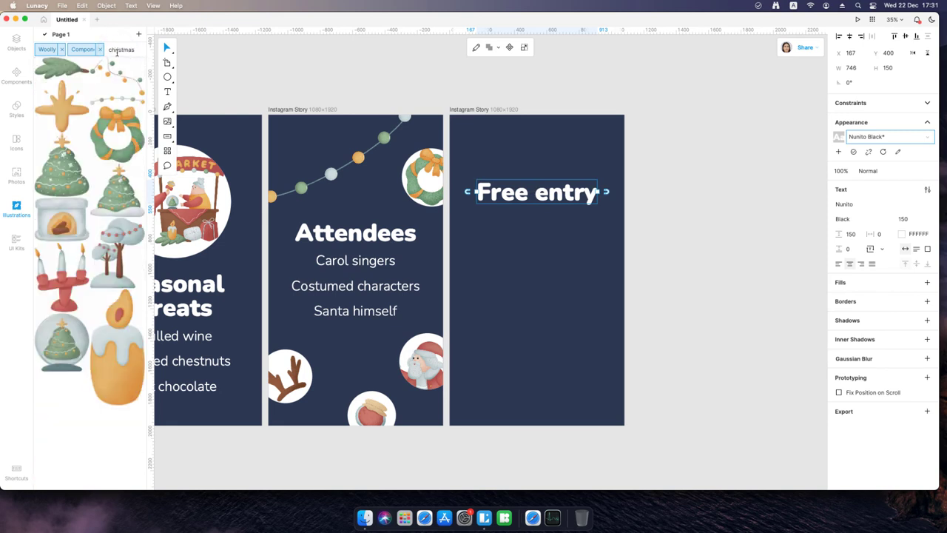
pyautogui.click(63, 167)
pyautogui.moveTo(464, 234); pyautogui.dragTo(609, 444)
pyautogui.moveTo(584, 393); pyautogui.dragTo(571, 398)
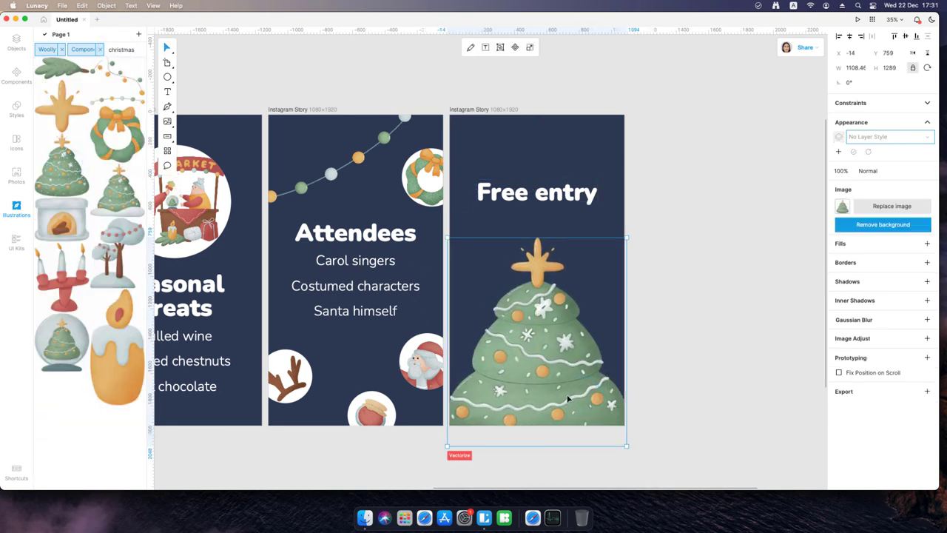
# Search the Woolly components for "snowflake" and place three small snowflakes around the treetop and just below "Free entry"
pyautogui.write('snowflake')
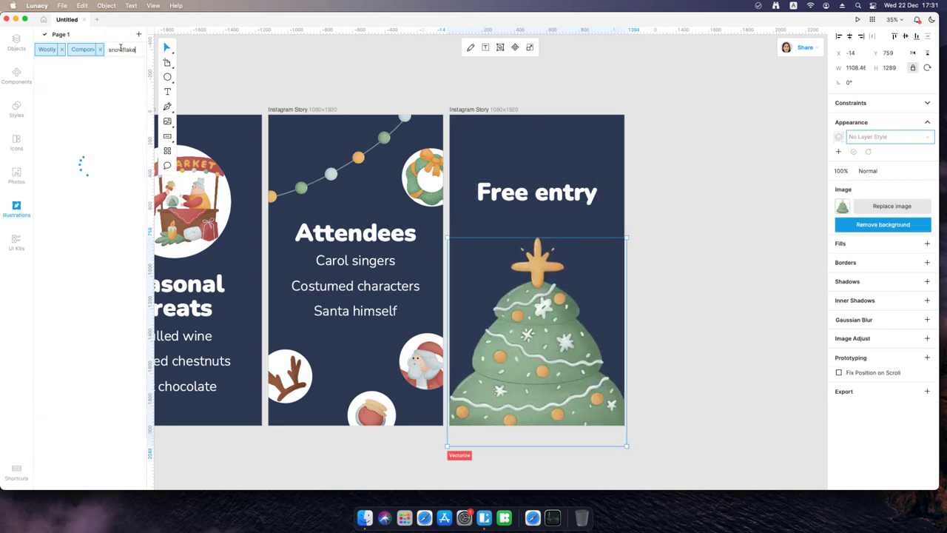
pyautogui.click(74, 74)
pyautogui.moveTo(459, 253); pyautogui.dragTo(477, 273)
pyautogui.click(76, 95)
pyautogui.moveTo(582, 278); pyautogui.dragTo(593, 291)
pyautogui.click(79, 88)
pyautogui.moveTo(562, 214); pyautogui.dragTo(567, 221)
# Place three more small snowflakes above the "Free entry" text on the fourth artboard
pyautogui.click(71, 153)
pyautogui.moveTo(484, 138); pyautogui.dragTo(497, 152)
pyautogui.click(78, 150)
pyautogui.moveTo(577, 120); pyautogui.dragTo(589, 132)
pyautogui.click(73, 135)
pyautogui.moveTo(517, 136); pyautogui.dragTo(526, 146)
# Adjust and rotate the snowflakes around the treetop, and spread out the ones above the "Free entry" text
pyautogui.click(468, 262)
pyautogui.moveTo(477, 274); pyautogui.dragTo(474, 270)
pyautogui.moveTo(477, 251); pyautogui.dragTo(467, 246)
pyautogui.click(587, 286)
pyautogui.moveTo(593, 276); pyautogui.dragTo(598, 281)
pyautogui.click(563, 215)
pyautogui.moveTo(566, 210); pyautogui.dragTo(567, 214)
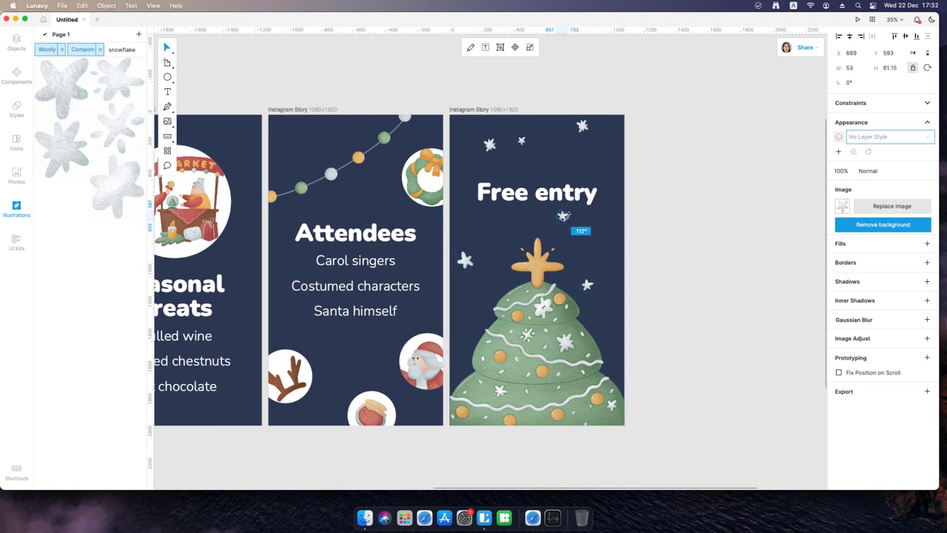
pyautogui.moveTo(490, 144); pyautogui.dragTo(469, 133)
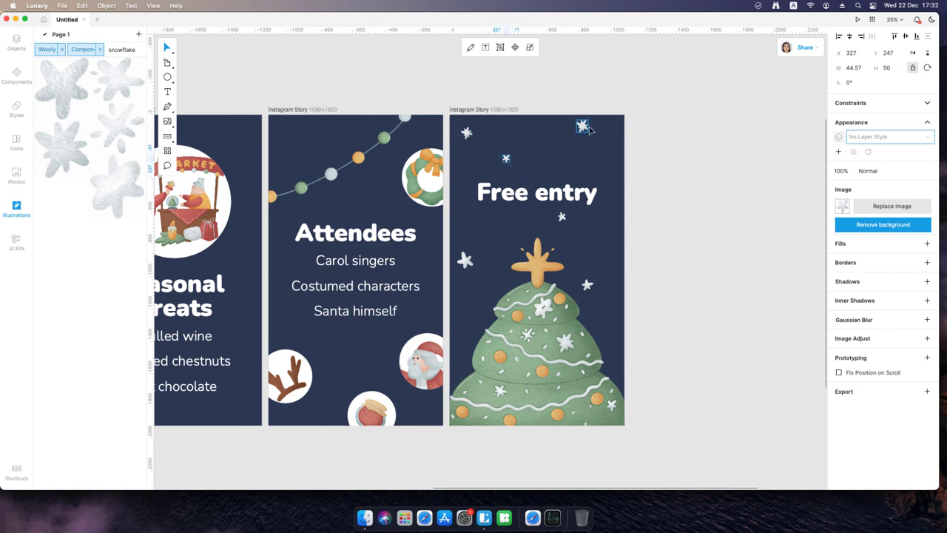
pyautogui.click(518, 166)
# Place a small snowflake about 53 × 60 in size above the "Christmas Market" title on the first artboard
pyautogui.scroll(-1, 534, 204)
pyautogui.hscroll(-3, 534, 204)
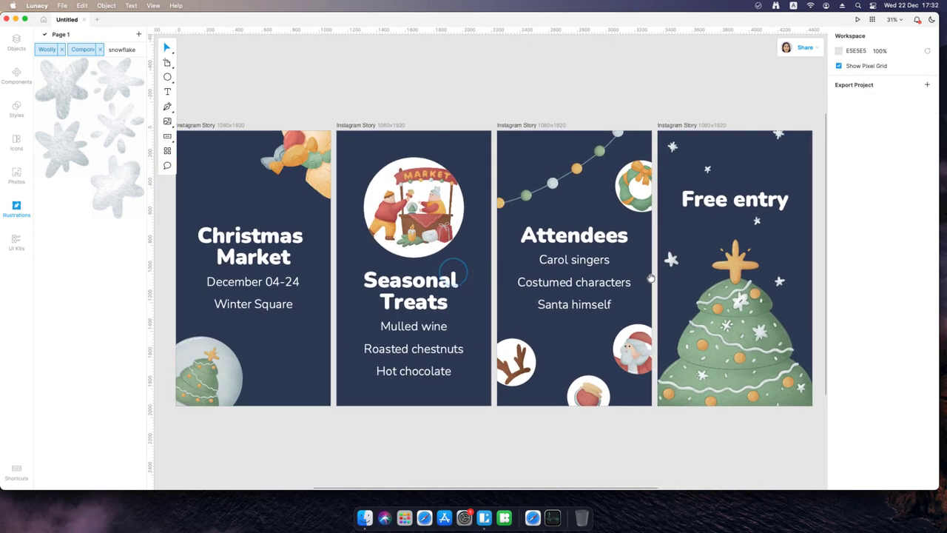
pyautogui.click(61, 90)
pyautogui.moveTo(62, 89); pyautogui.dragTo(205, 184)
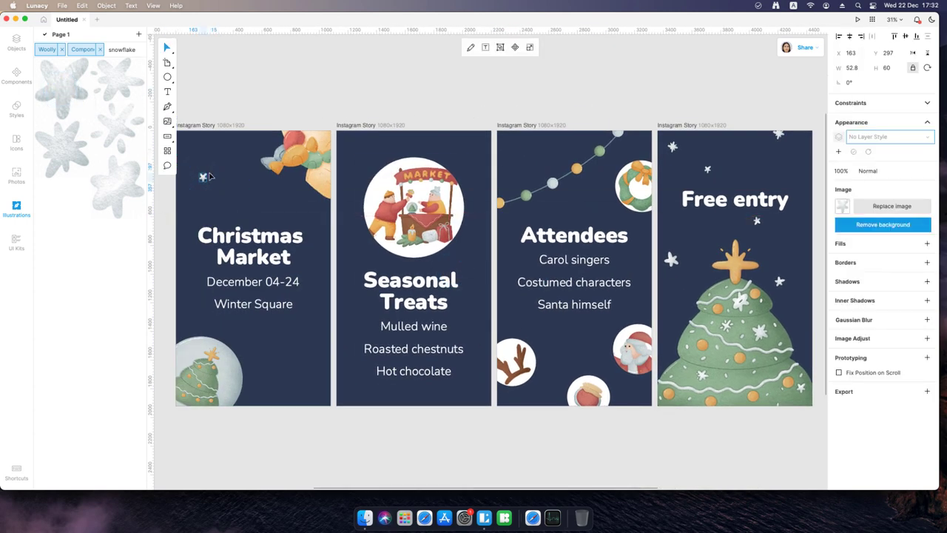